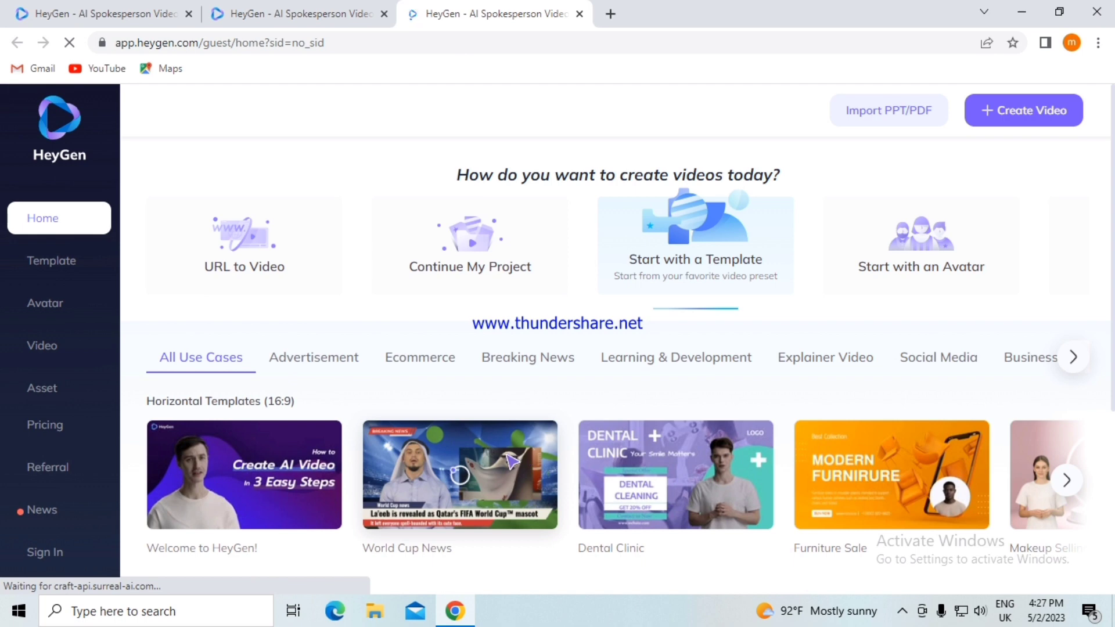
- Sign in to HeyGen with the existing Google account
scroll(511, 462, "down", 2)
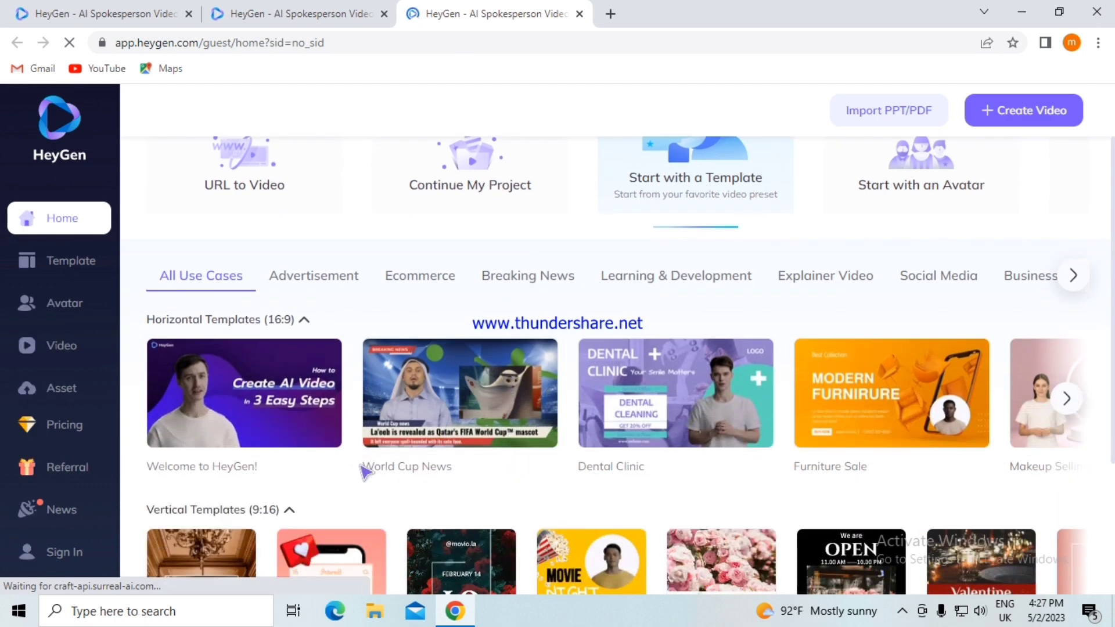
left_click(71, 556)
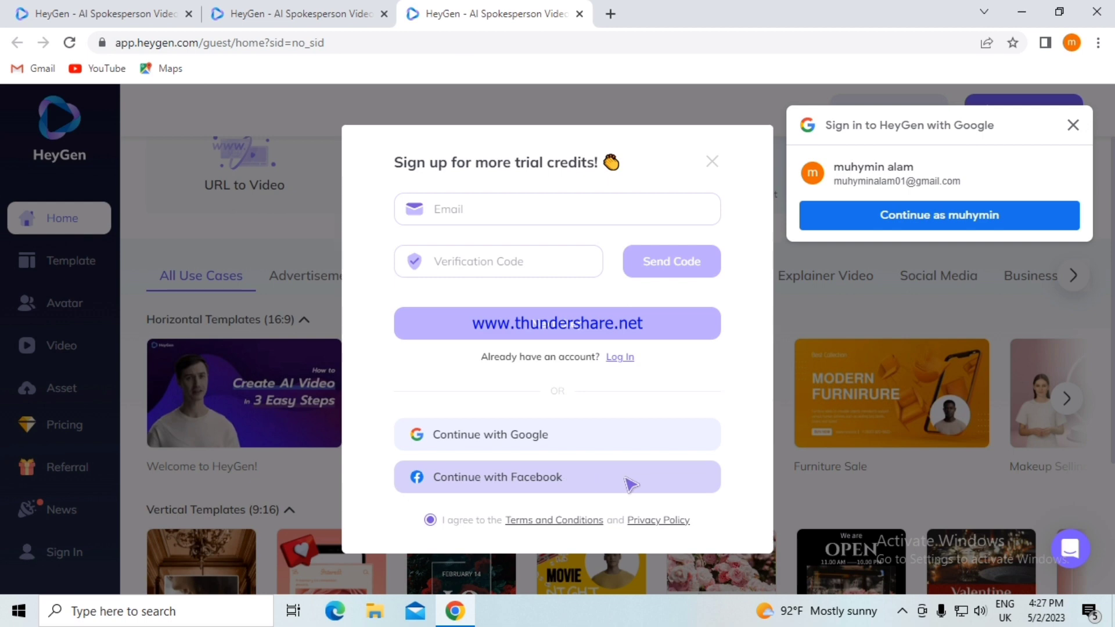
left_click(475, 437)
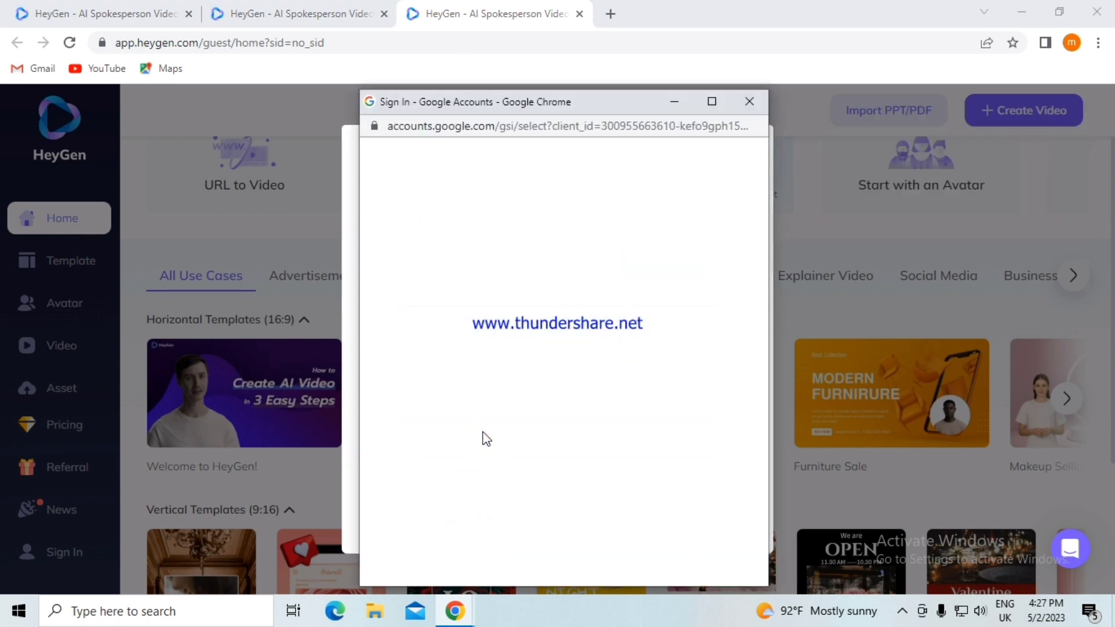
left_click(511, 347)
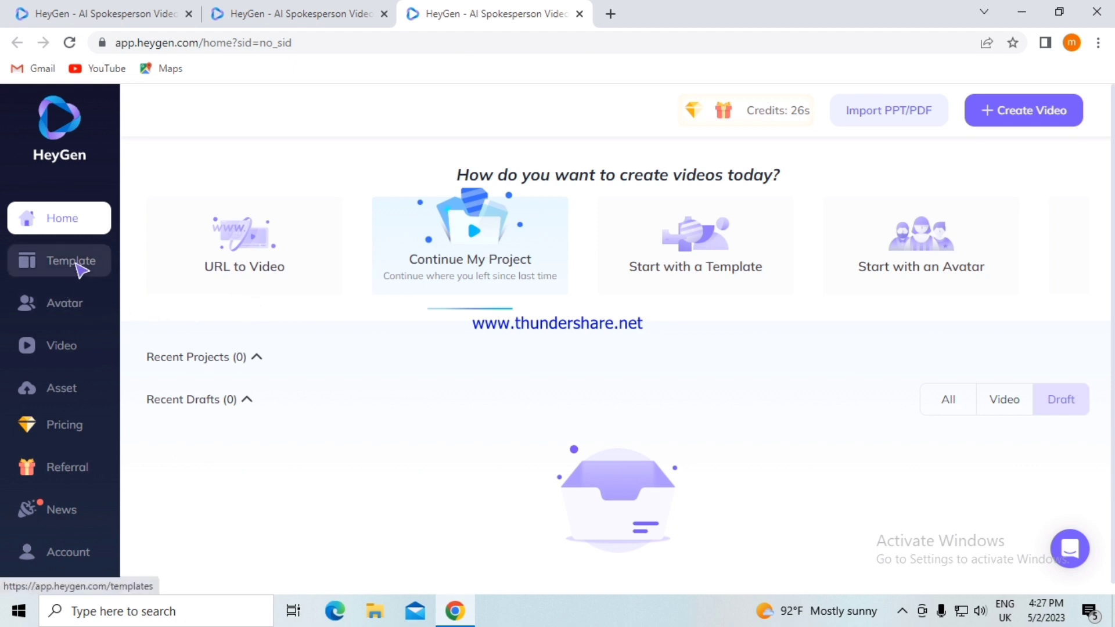
- Browse the landscape video templates across the use-case categories, from Advertisement to Social Media
left_click(76, 264)
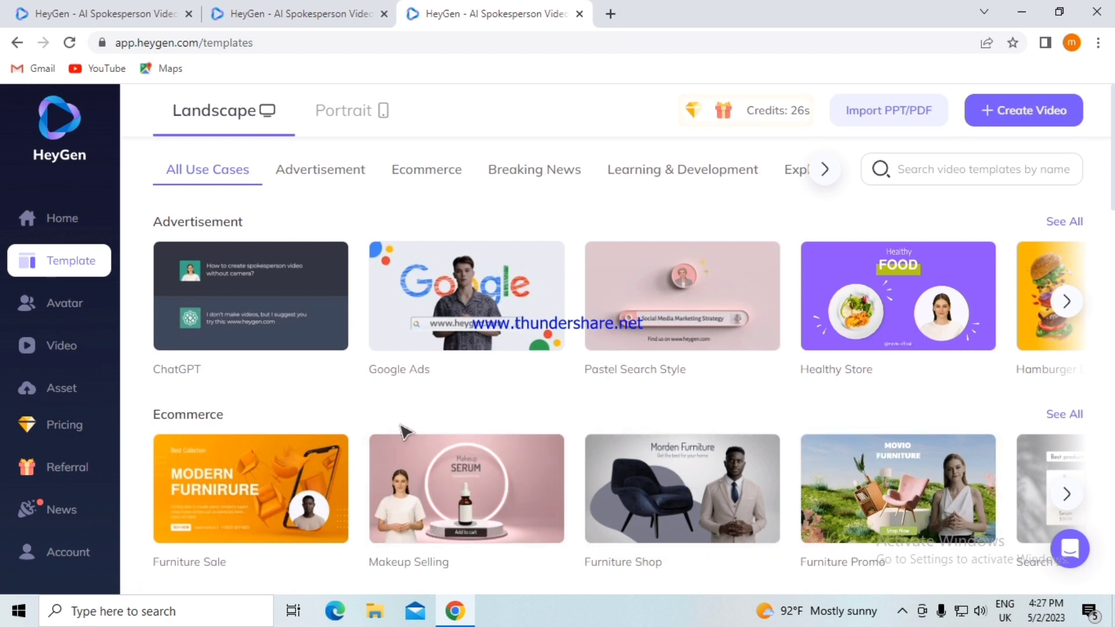
scroll(403, 441, "down", 5)
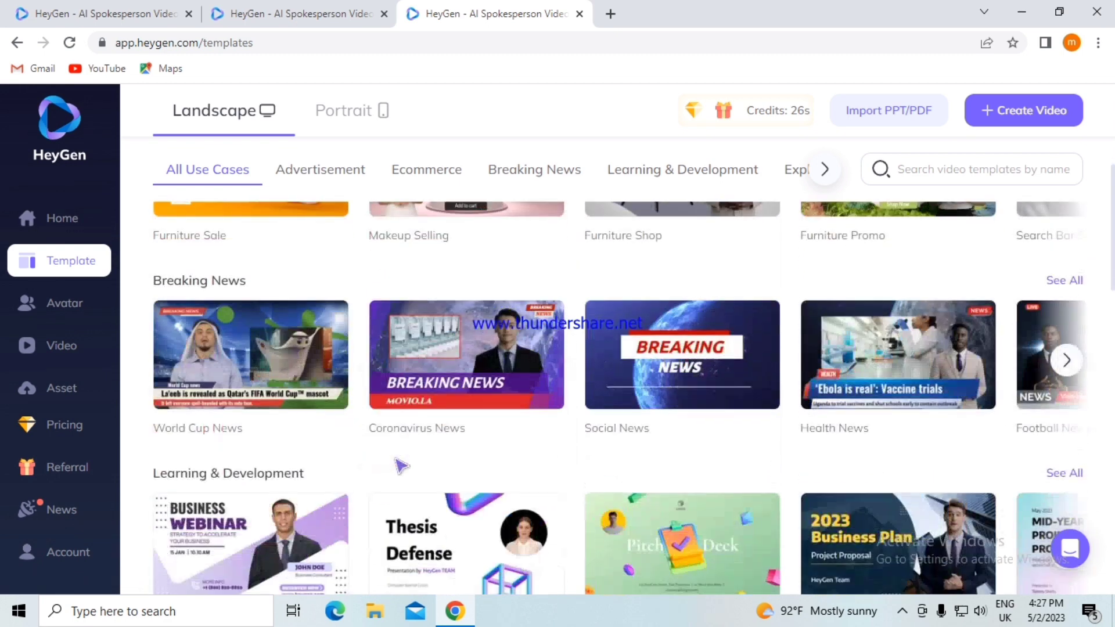
scroll(400, 465, "down", 3)
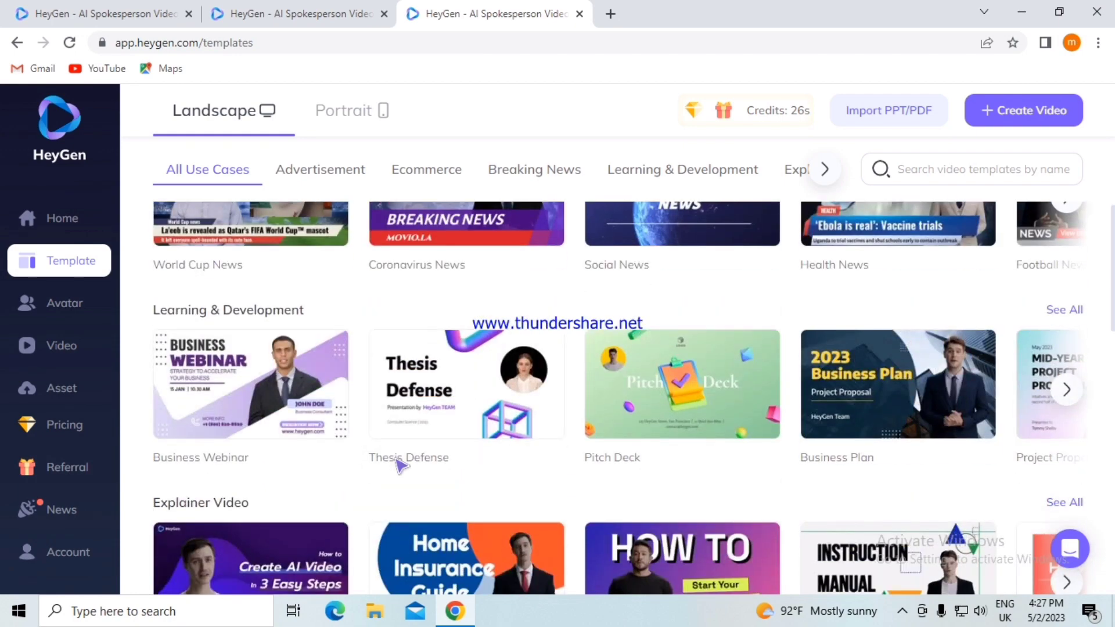
scroll(401, 465, "down", 5)
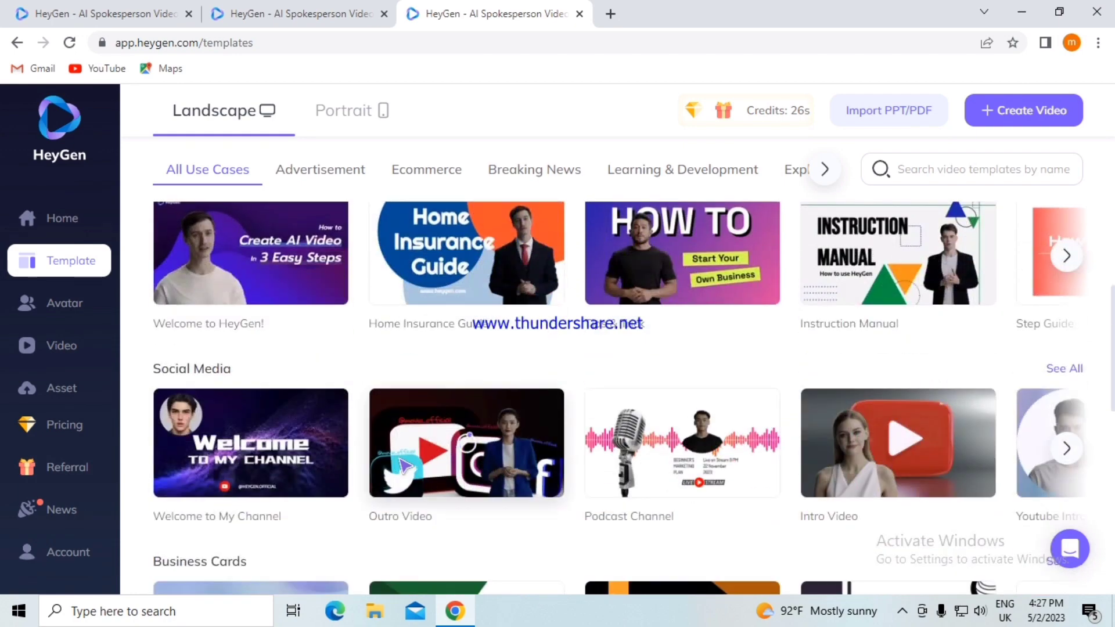
scroll(405, 465, "down", 1)
scroll(398, 460, "up", 4)
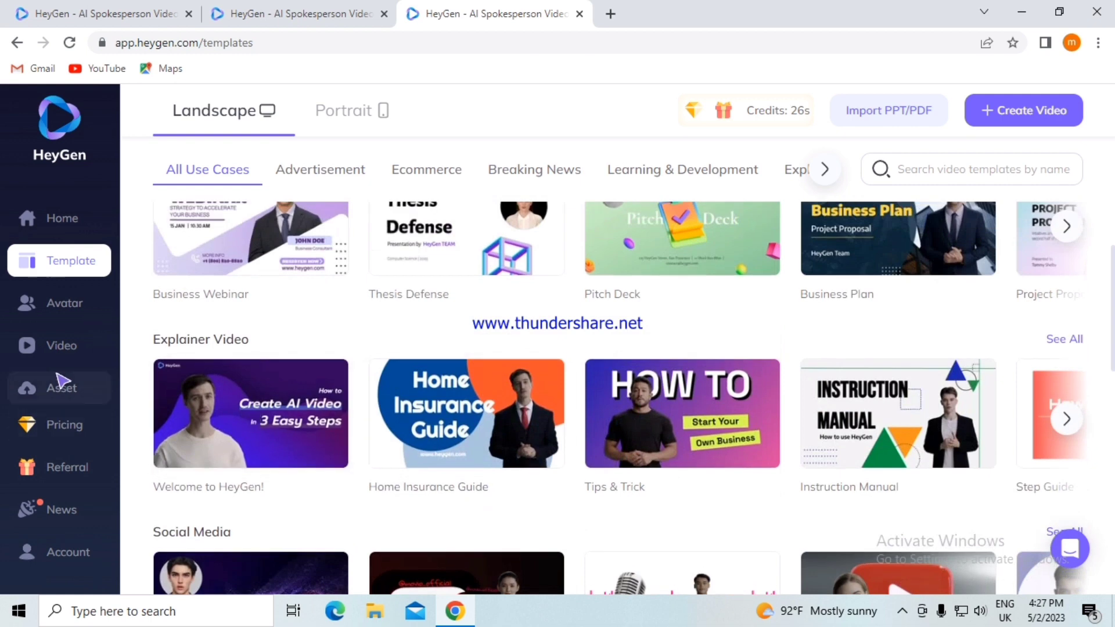
- Examine the avatar library, comparing the Avatar Lite and Avatar Pro collections
left_click(63, 309)
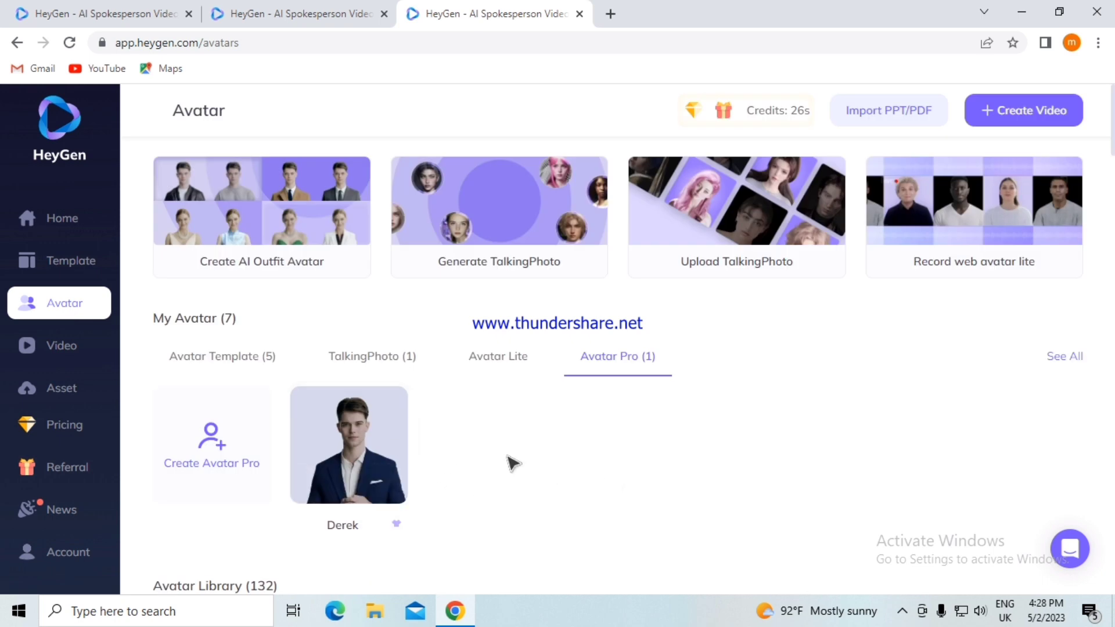
scroll(519, 443, "down", 3)
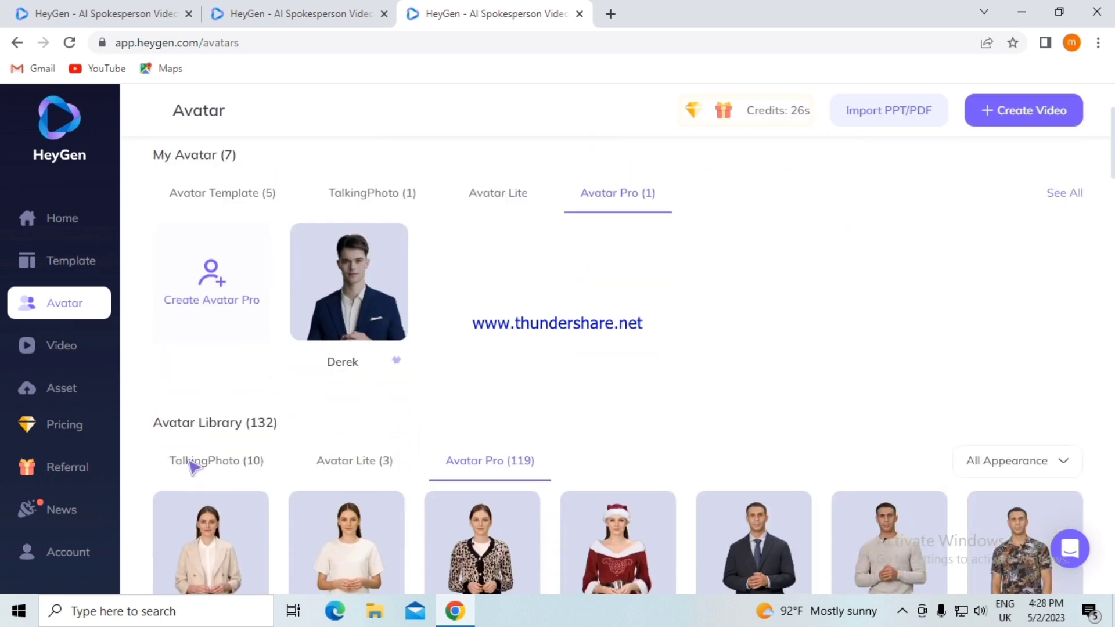
left_click(354, 461)
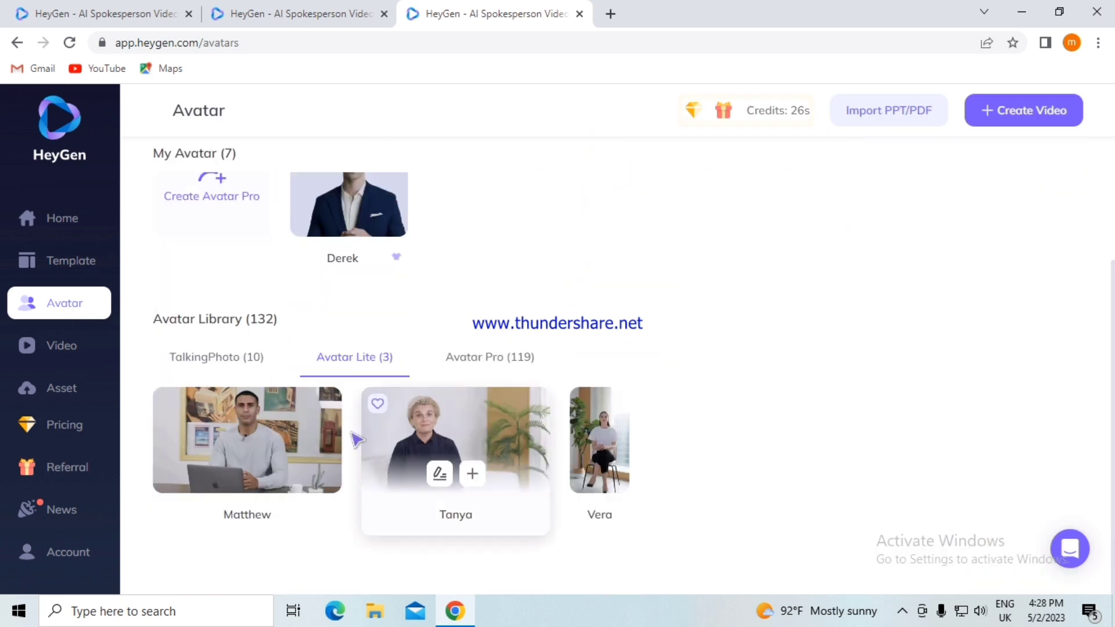
left_click(493, 359)
scroll(616, 513, "down", 10)
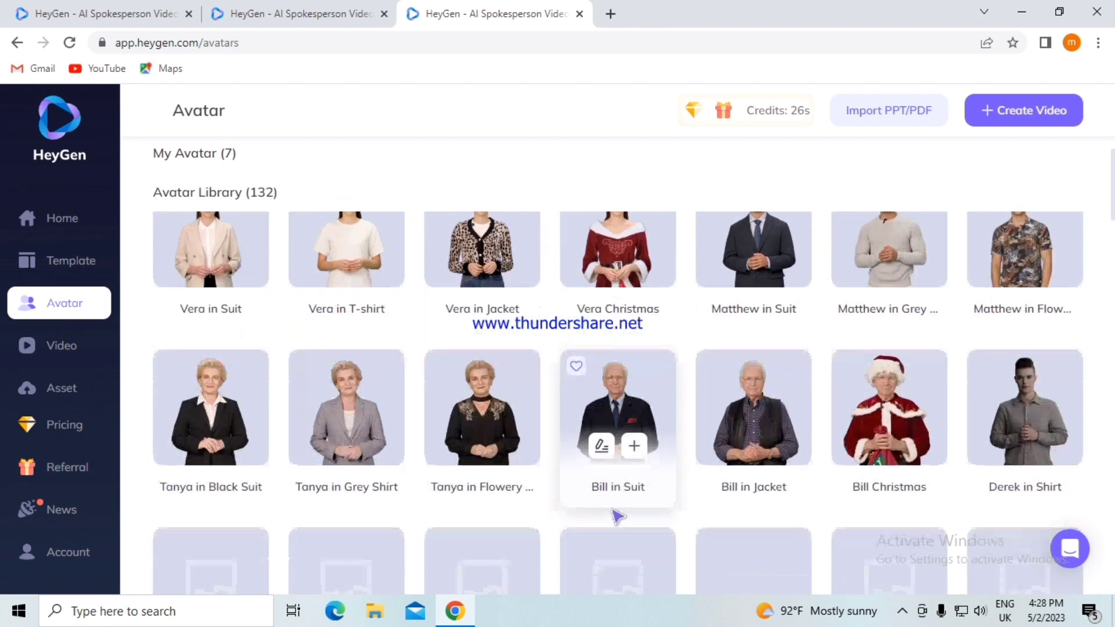
scroll(612, 511, "down", 2)
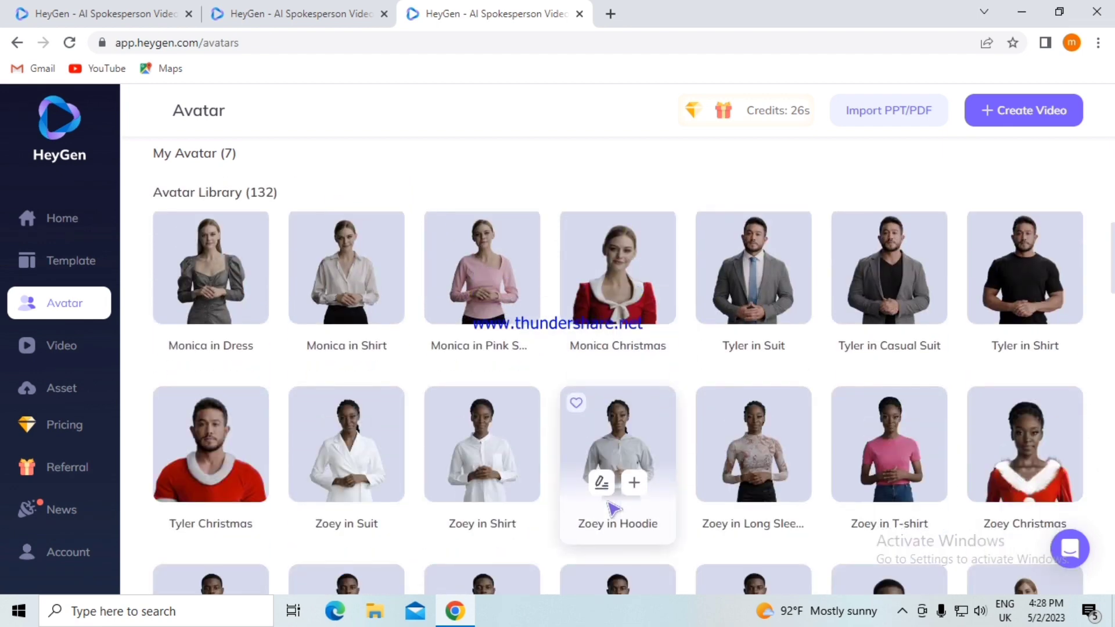
scroll(613, 510, "down", 12)
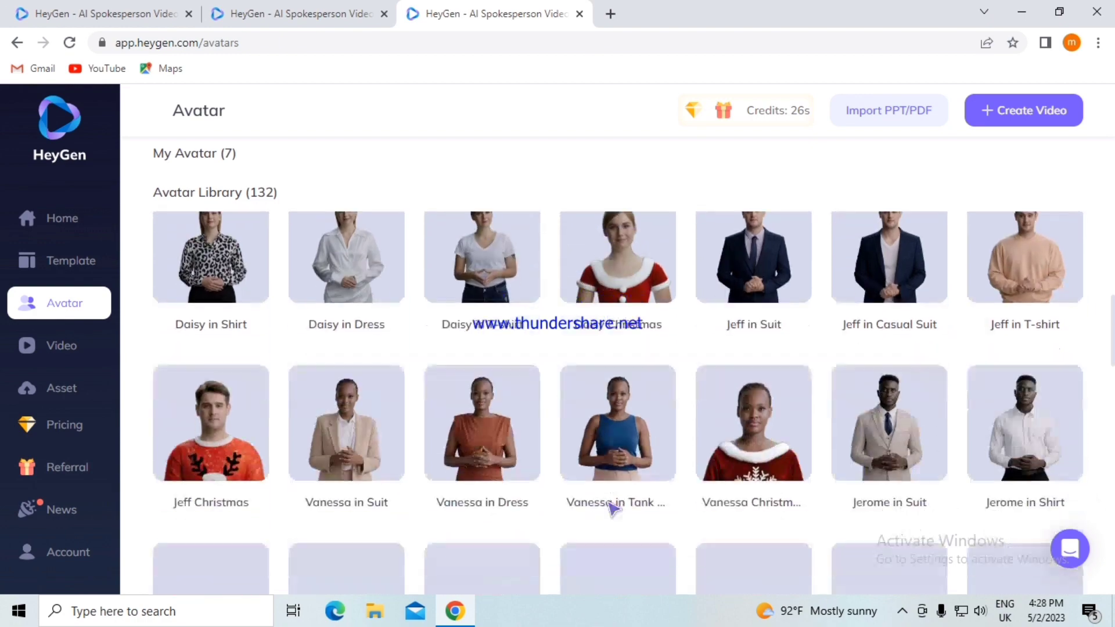
scroll(612, 509, "down", 15)
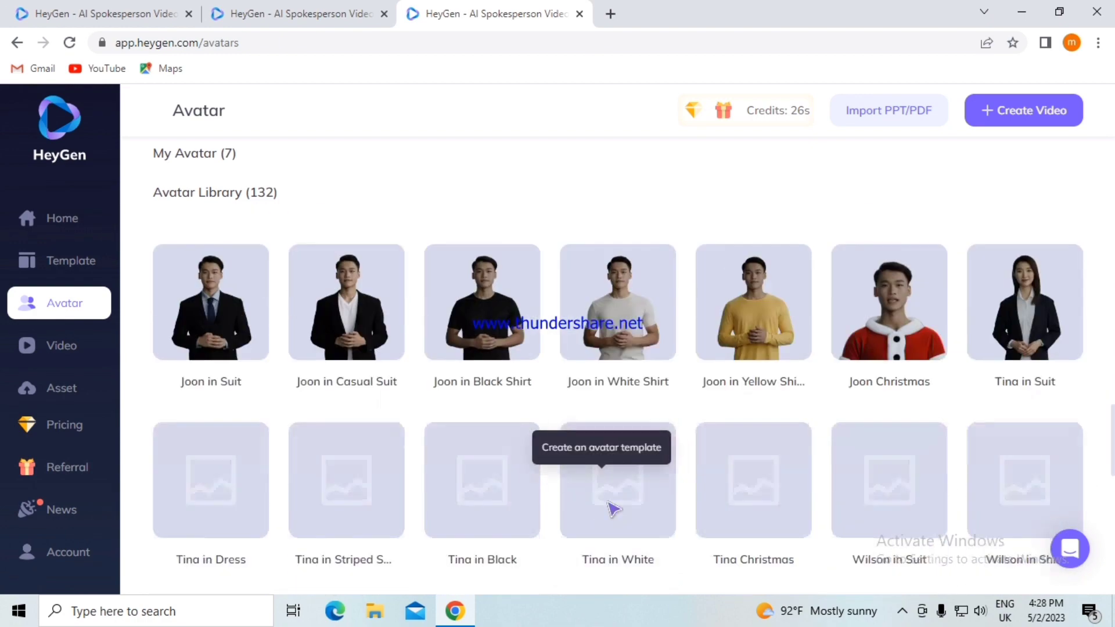
scroll(612, 511, "down", 15)
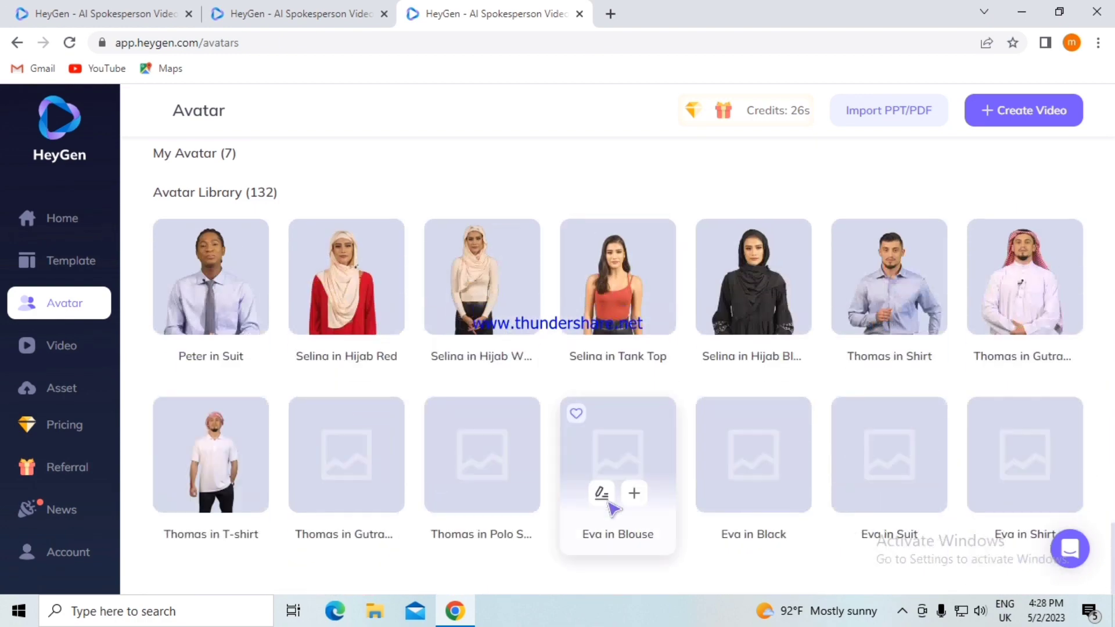
scroll(603, 502, "up", 10)
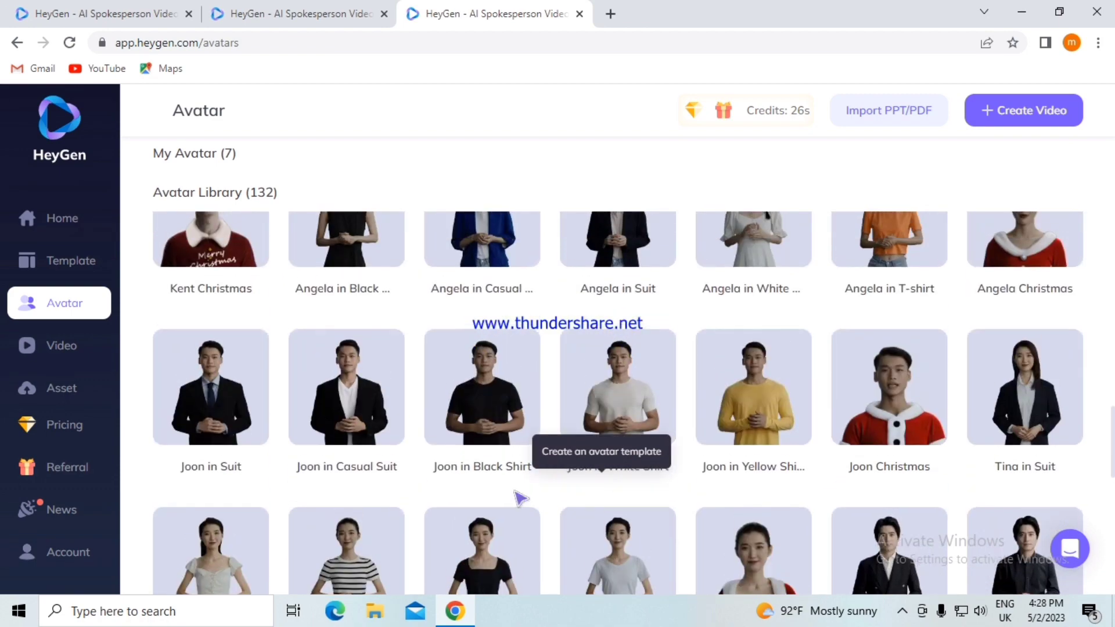
scroll(338, 479, "up", 7)
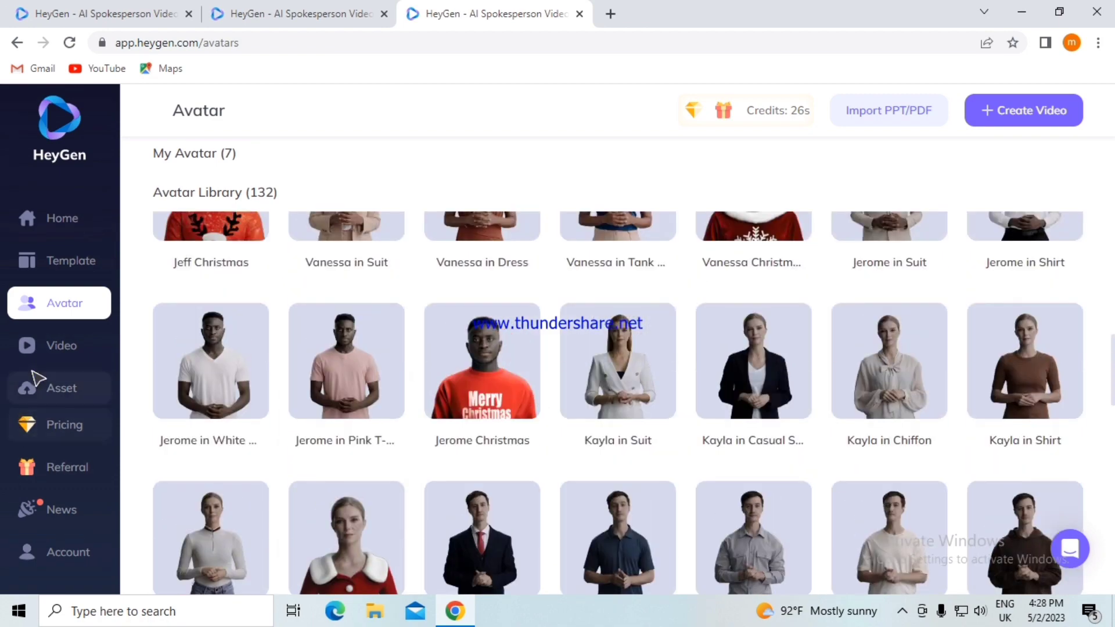
- Look over the Video and Asset pages and review the pricing plans
left_click(64, 346)
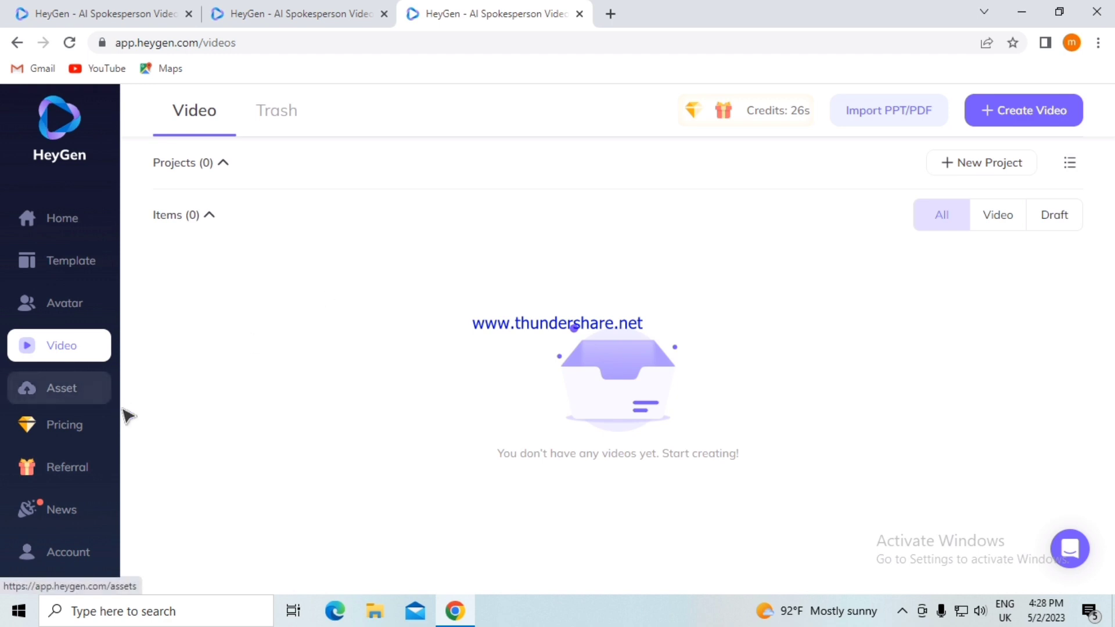
left_click(78, 394)
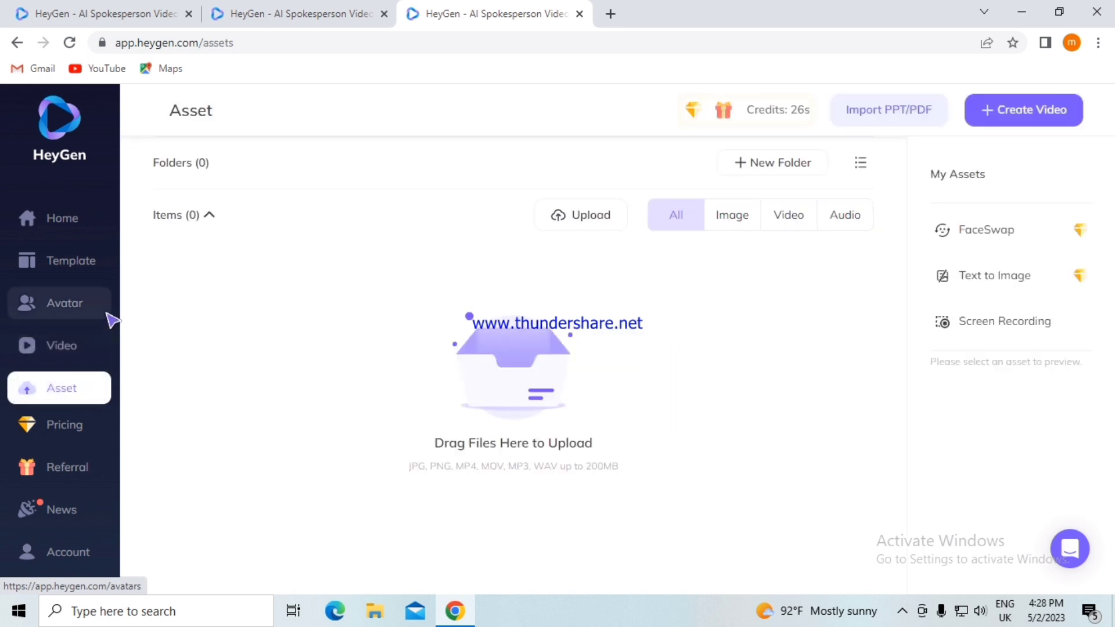
left_click(64, 430)
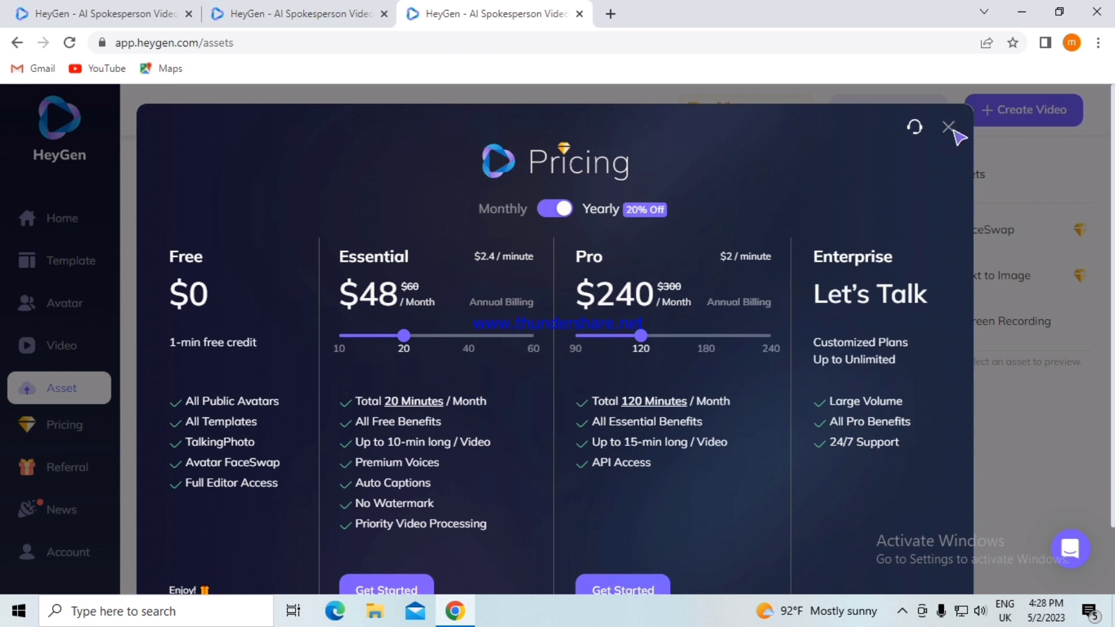
left_click(950, 127)
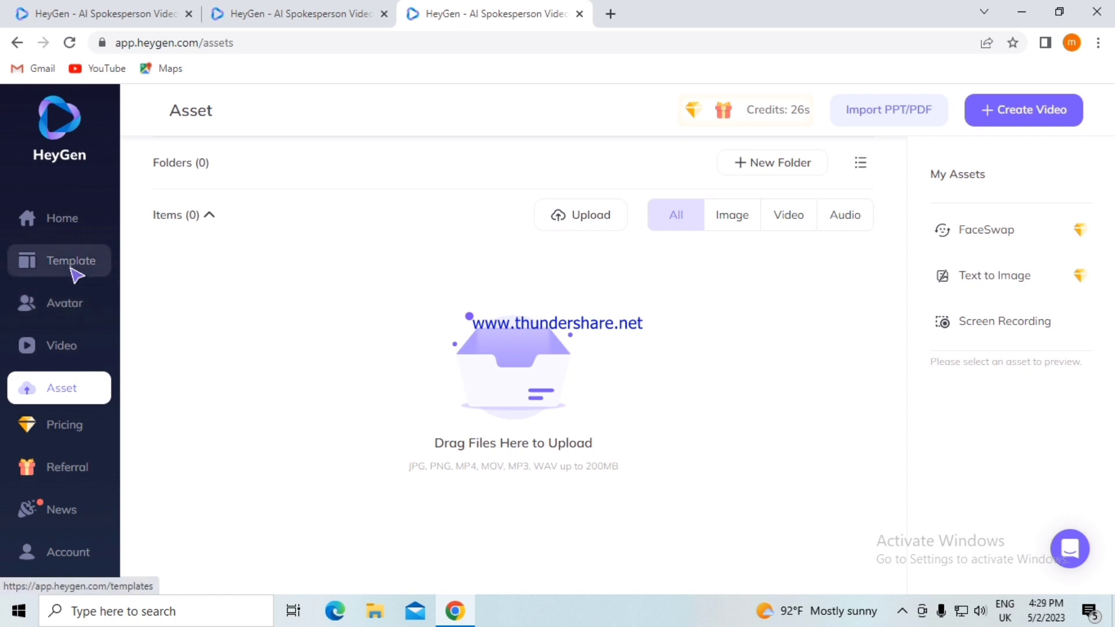
- Create a landscape video with the Monica in Dress avatar from the Avatar Pro library
left_click(65, 311)
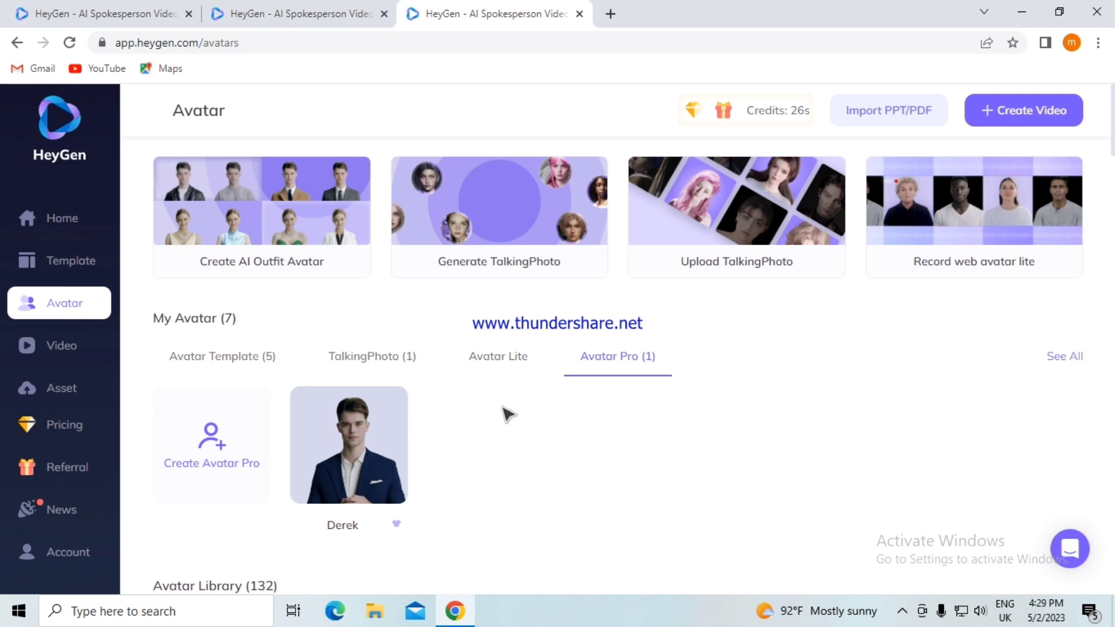
scroll(502, 414, "down", 3)
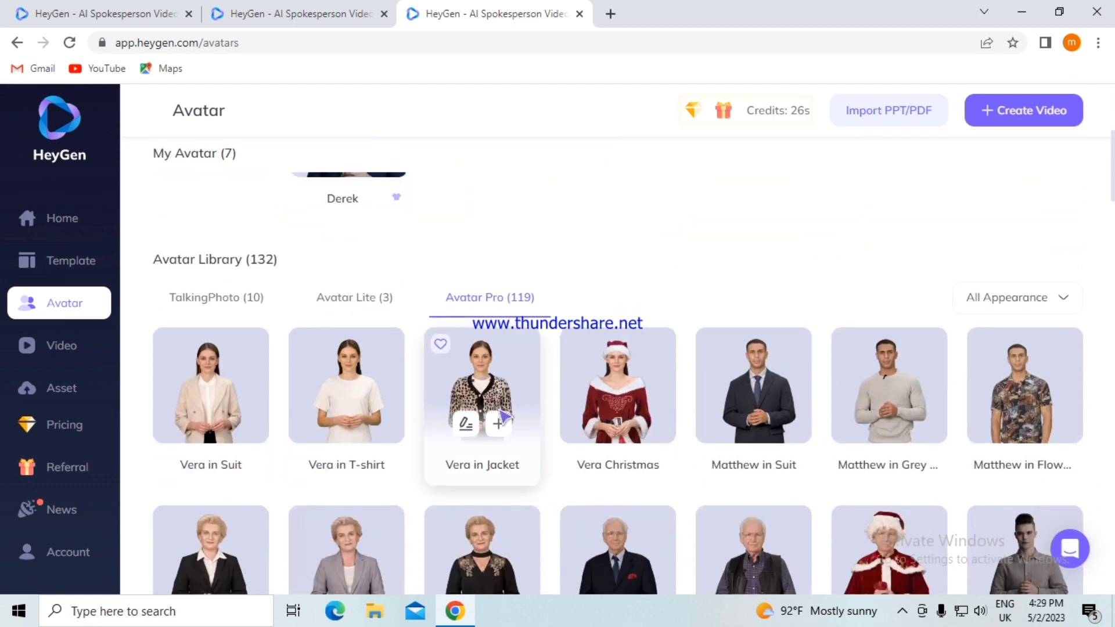
scroll(526, 422, "down", 3)
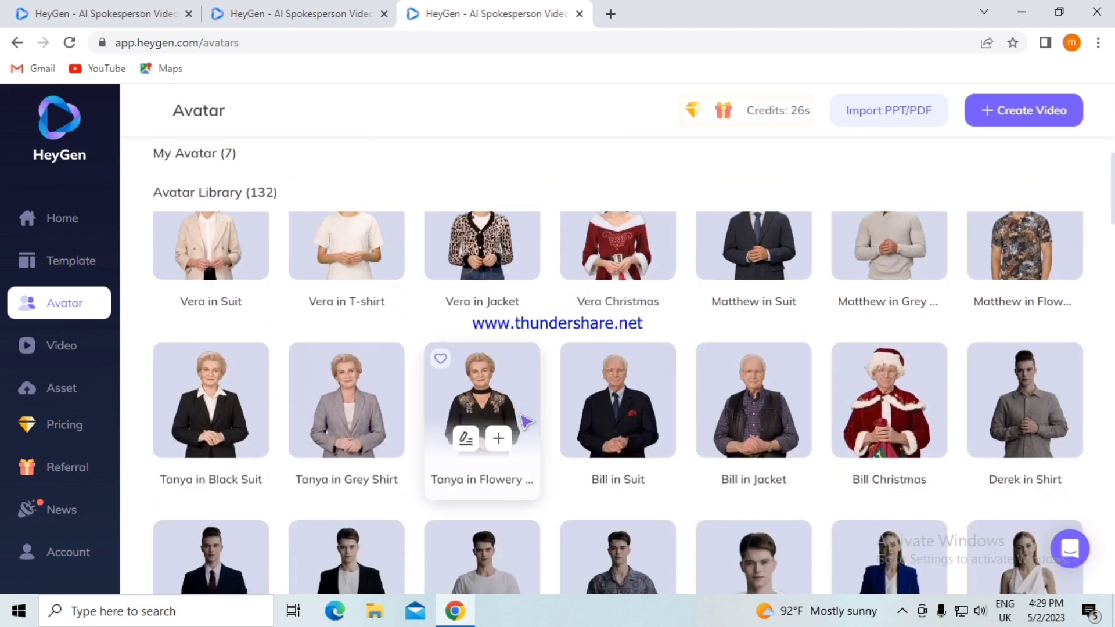
scroll(525, 422, "up", 3)
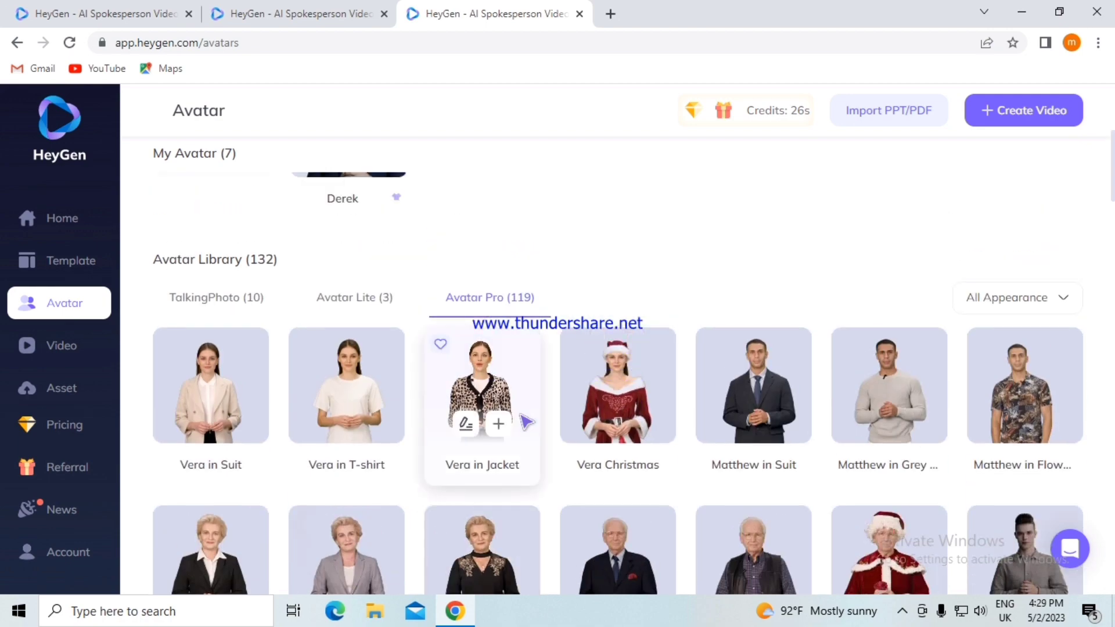
scroll(526, 422, "down", 3)
scroll(526, 422, "down", 6)
scroll(232, 395, "down", 1)
left_click(227, 386)
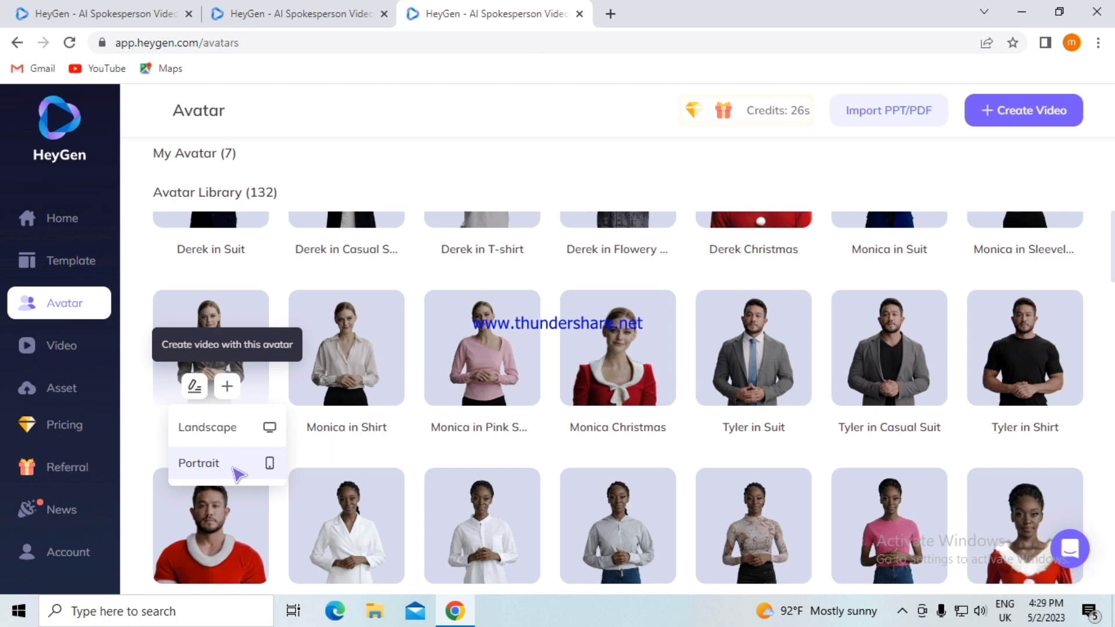
left_click(238, 428)
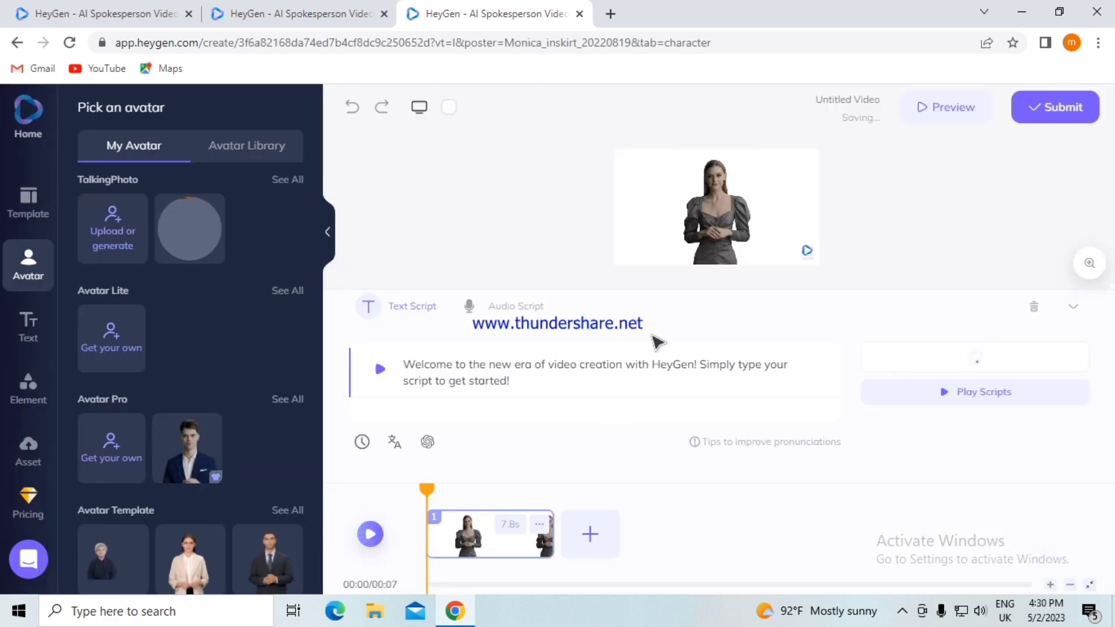
- Move the avatar to the left side of the scene and set the scene's background color to green #10EA53
left_click_drag(726, 228, 662, 223)
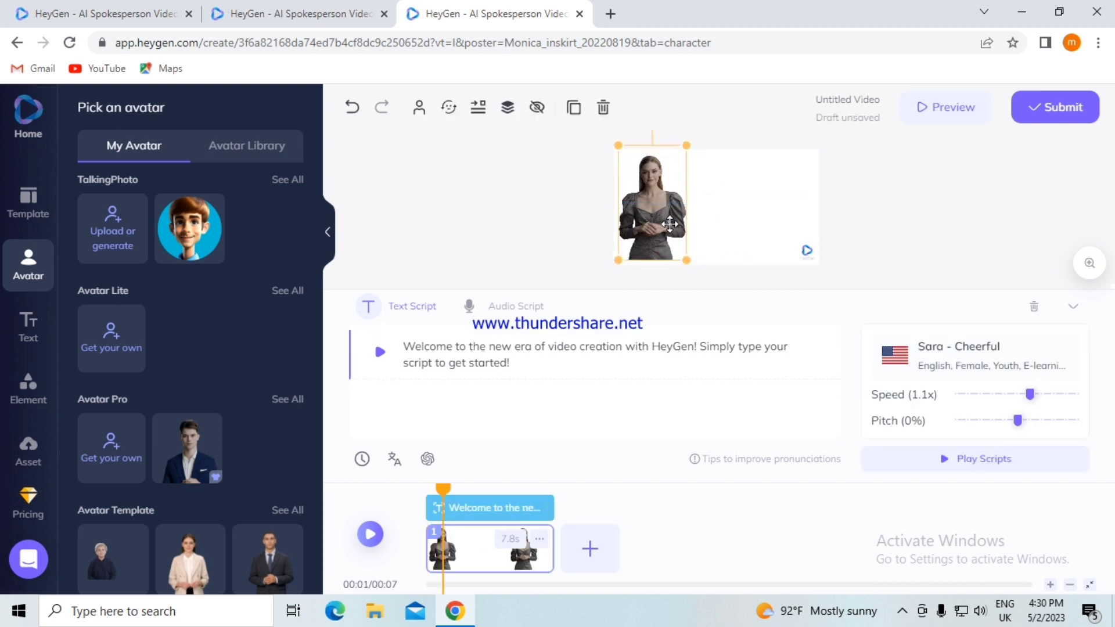
left_click(746, 203)
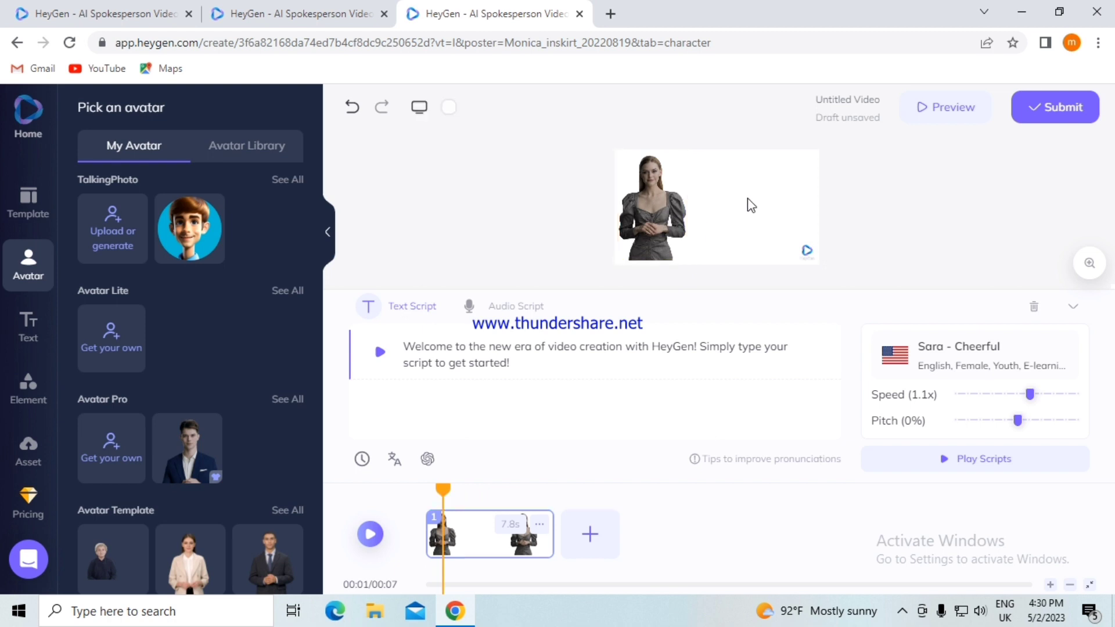
left_click(450, 110)
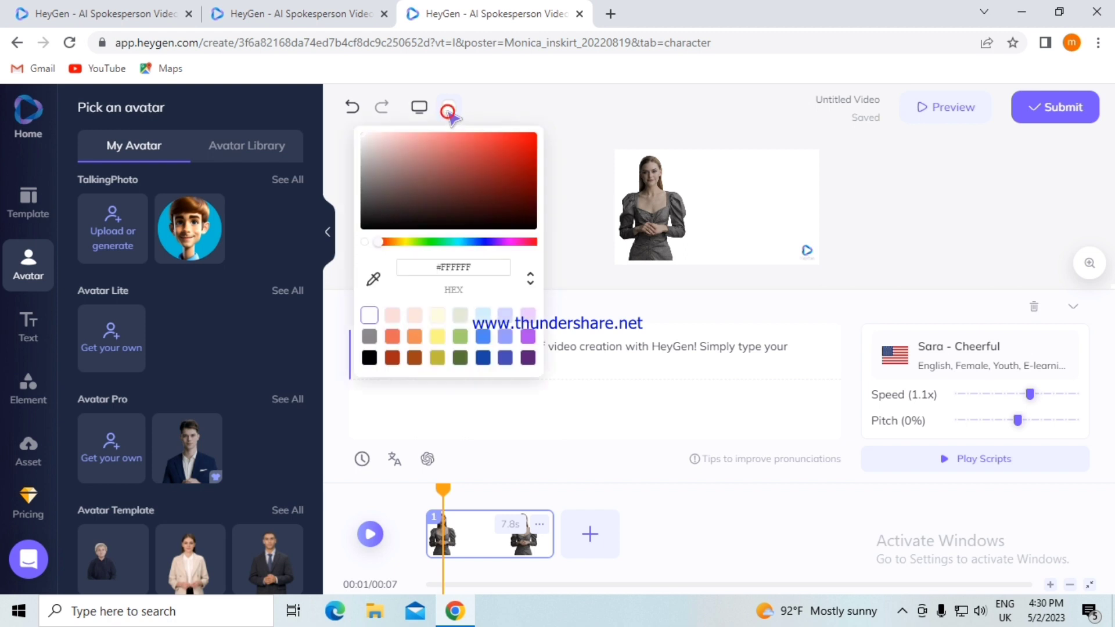
left_click_drag(409, 242, 440, 250)
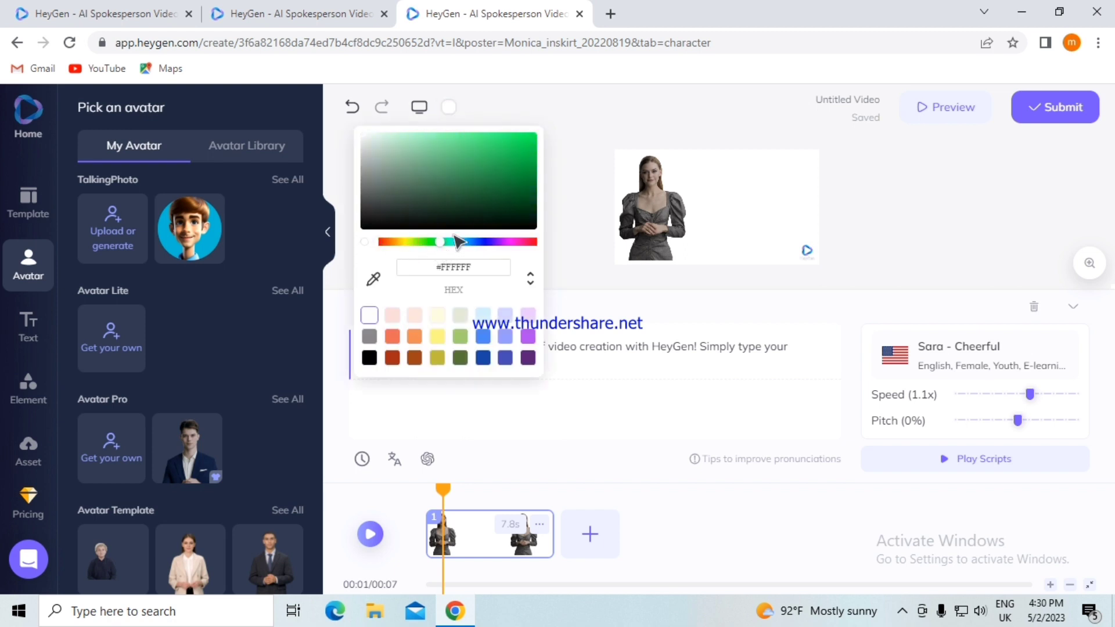
left_click(509, 140)
left_click_drag(527, 135, 524, 141)
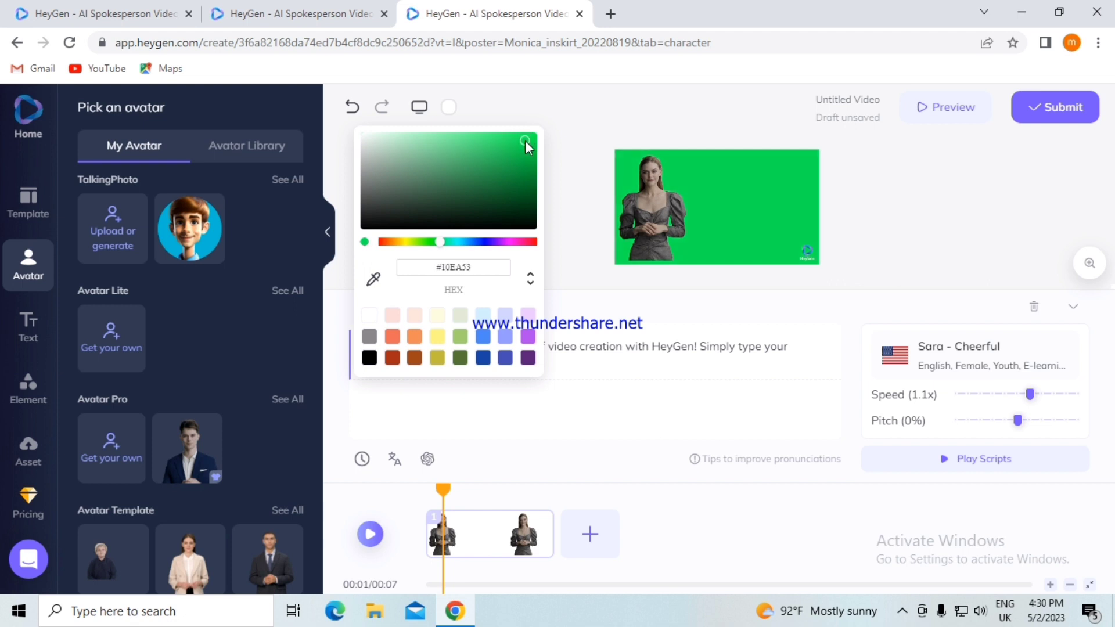
left_click(580, 217)
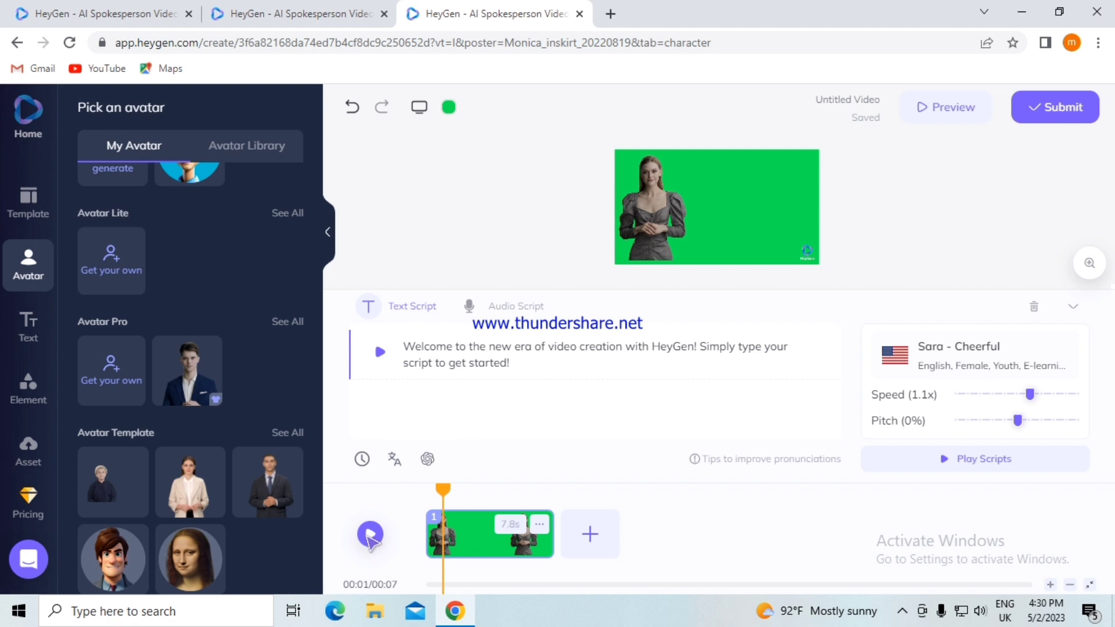
- Preview the scene, switch it to an audio script using voice_3 from the Desktop's VOICE folder, and play the clip
left_click(369, 534)
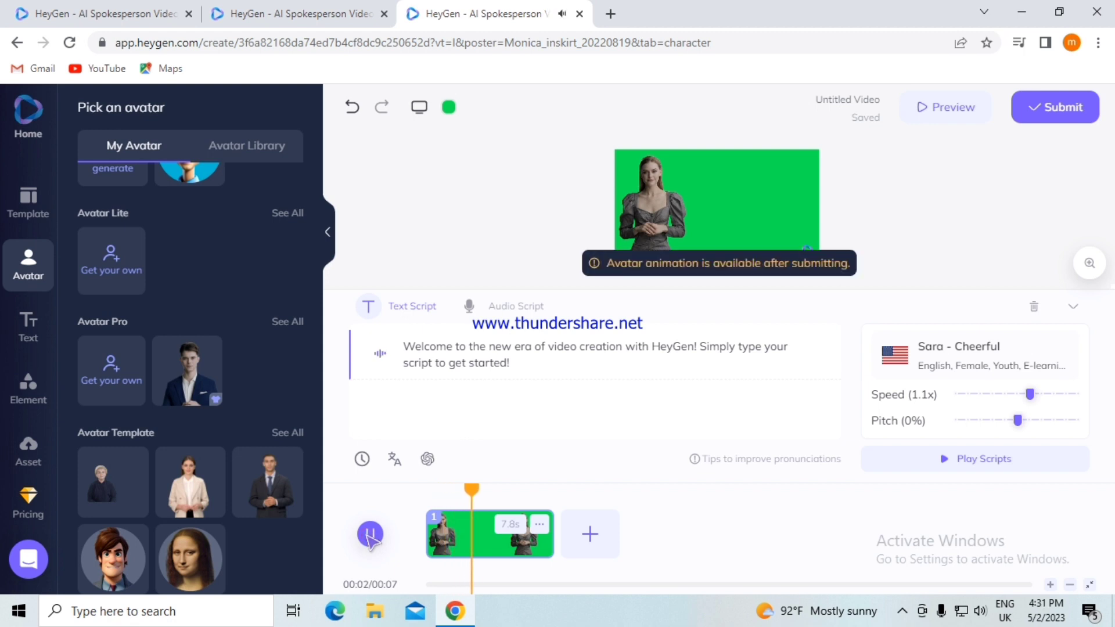
left_click(522, 309)
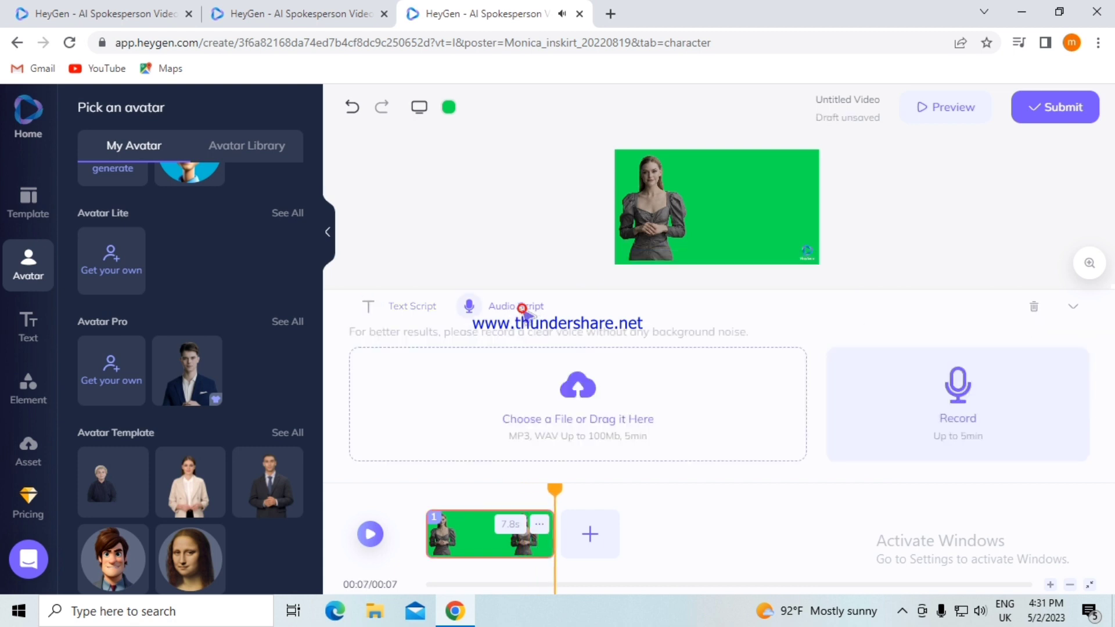
left_click(580, 411)
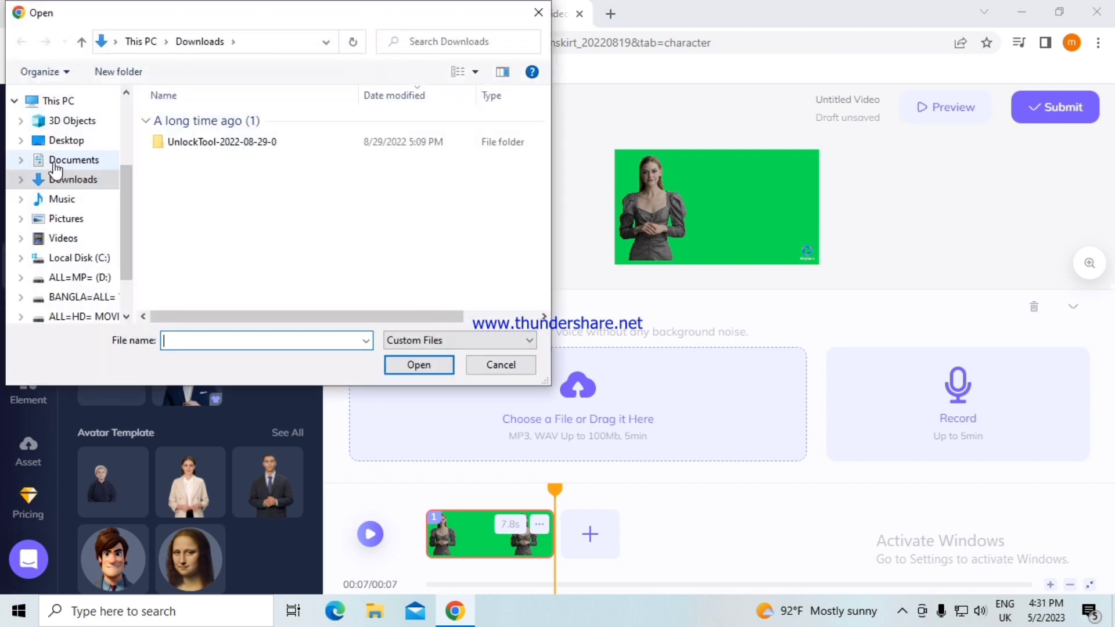
left_click(67, 141)
scroll(211, 261, "down", 5)
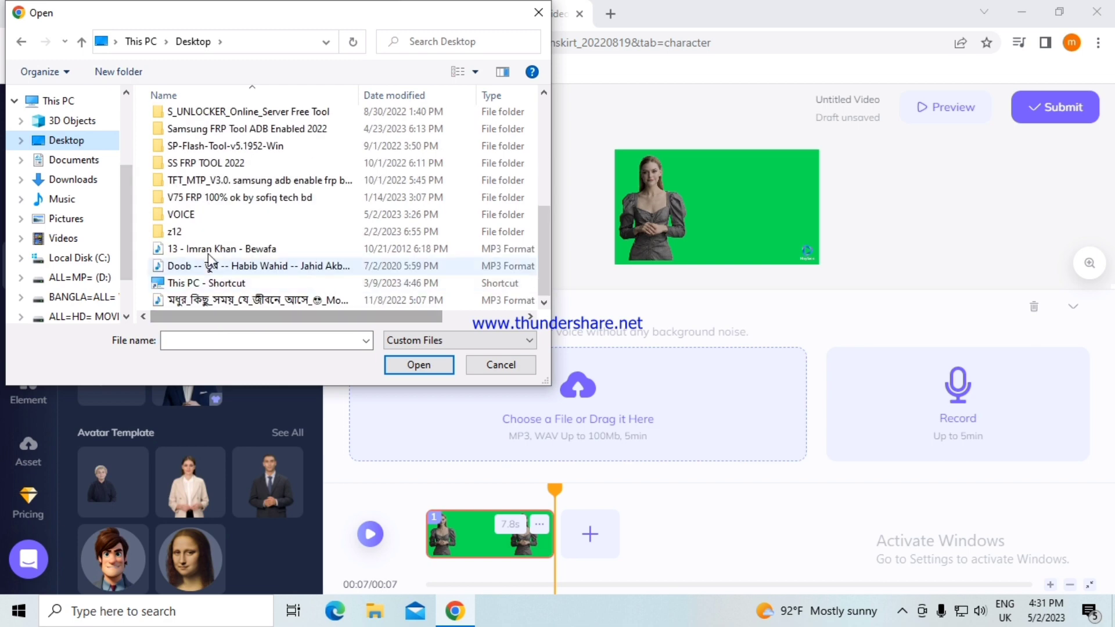
double_click(197, 215)
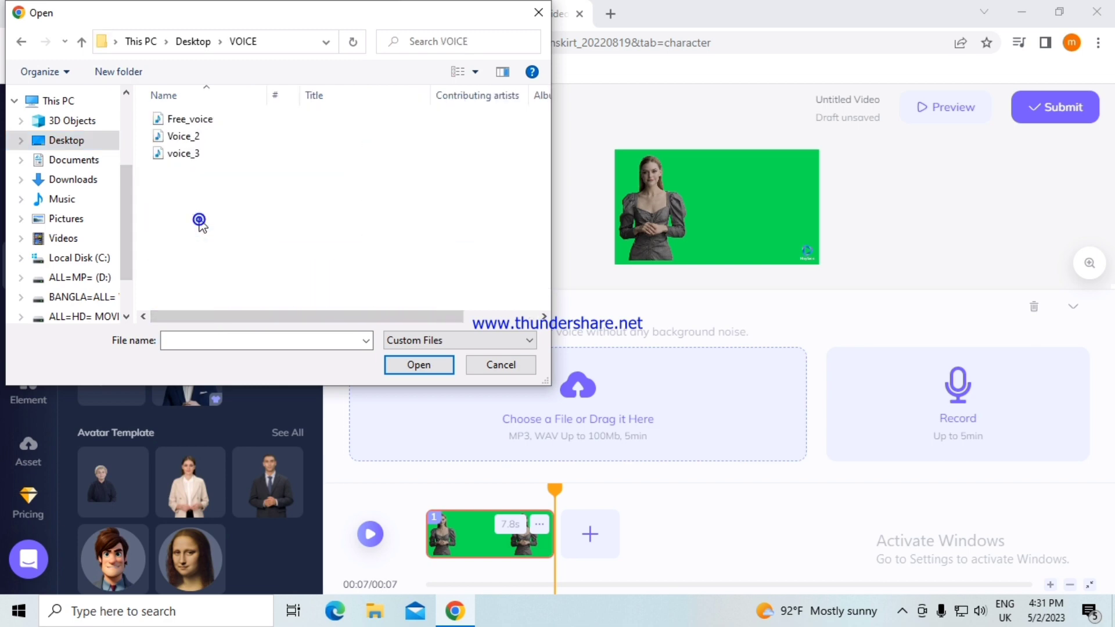
left_click(210, 153)
left_click(430, 368)
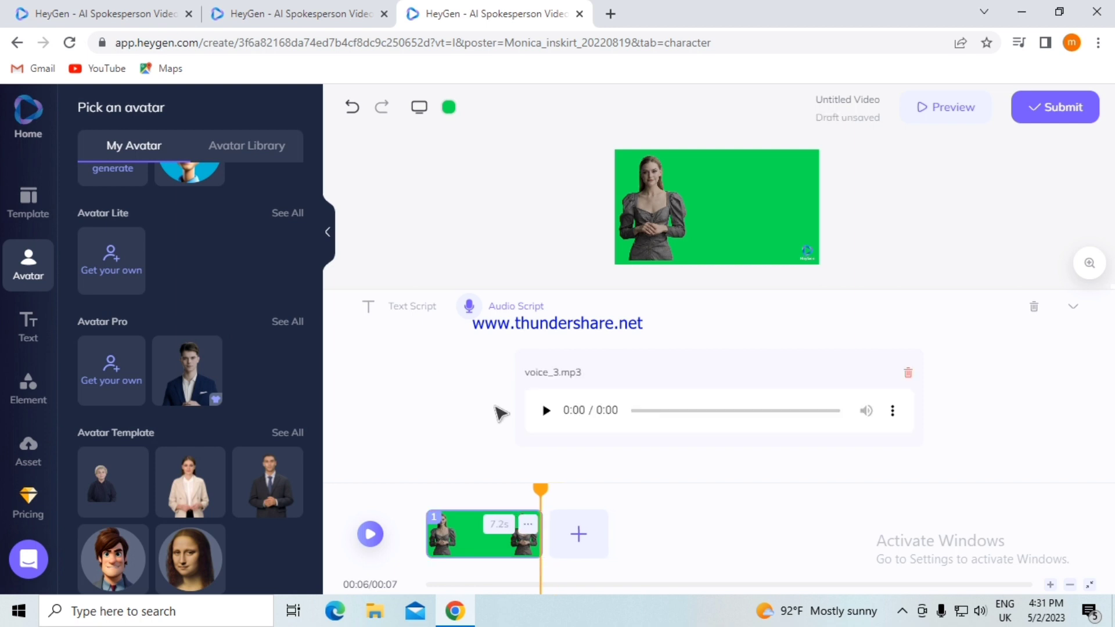
left_click(545, 411)
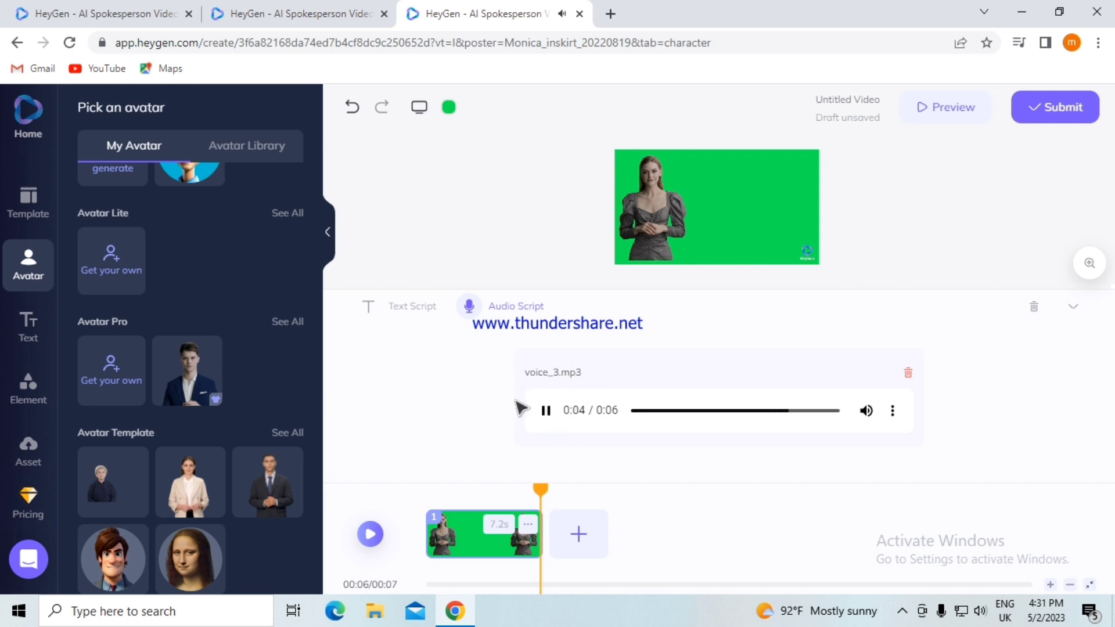
- Add the 16-second stock video of beach huts and ocean waves to the scene and place it beside the avatar
left_click(655, 237)
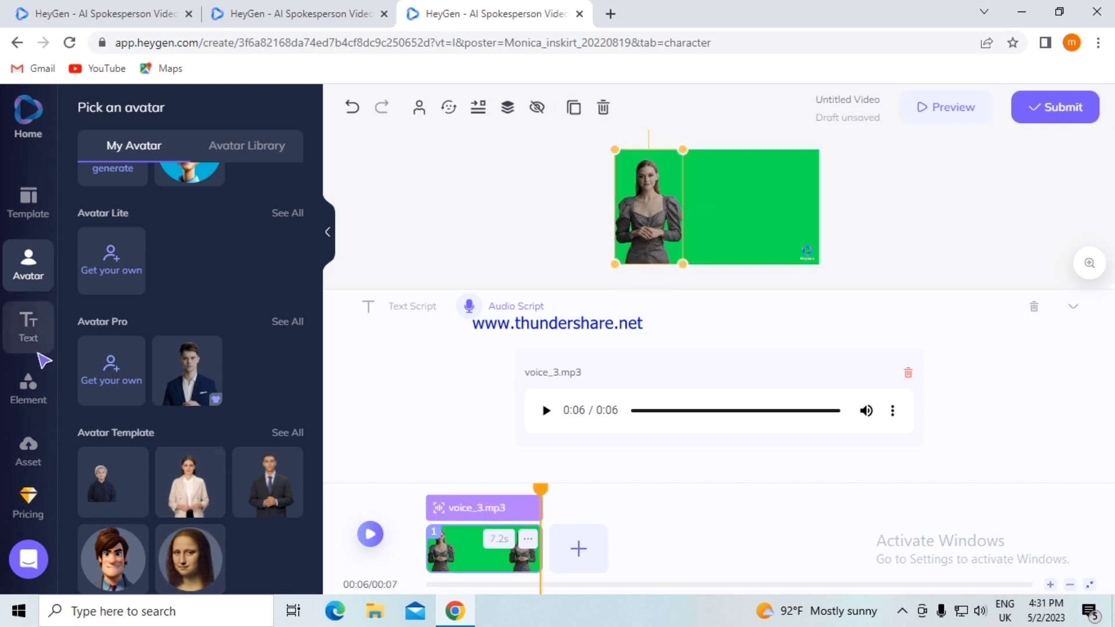
left_click(40, 335)
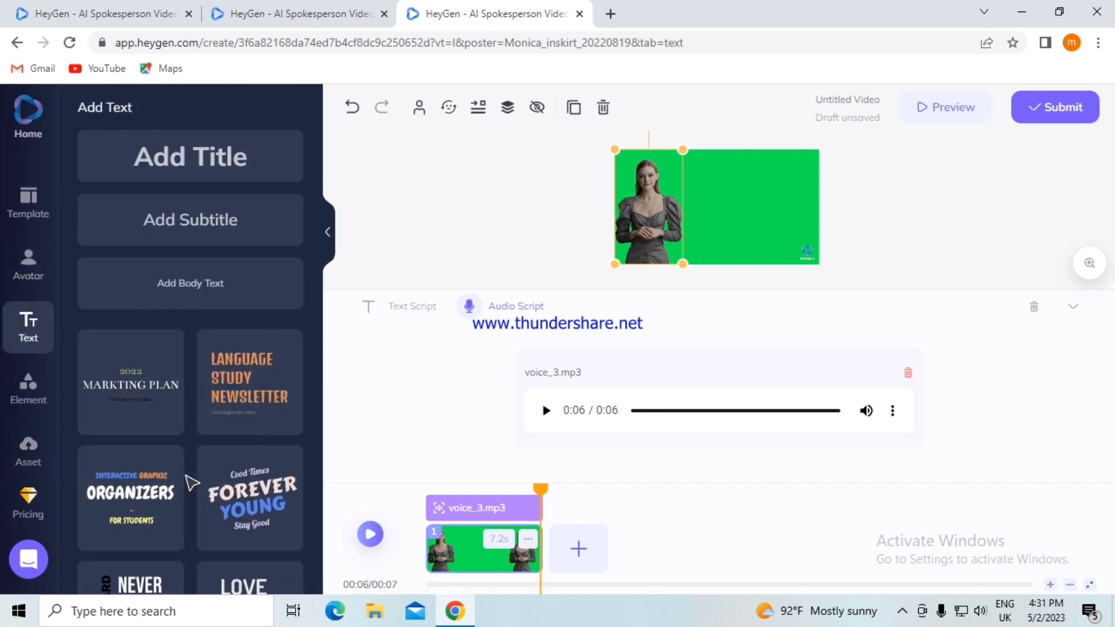
scroll(186, 480, "down", 5)
left_click(43, 397)
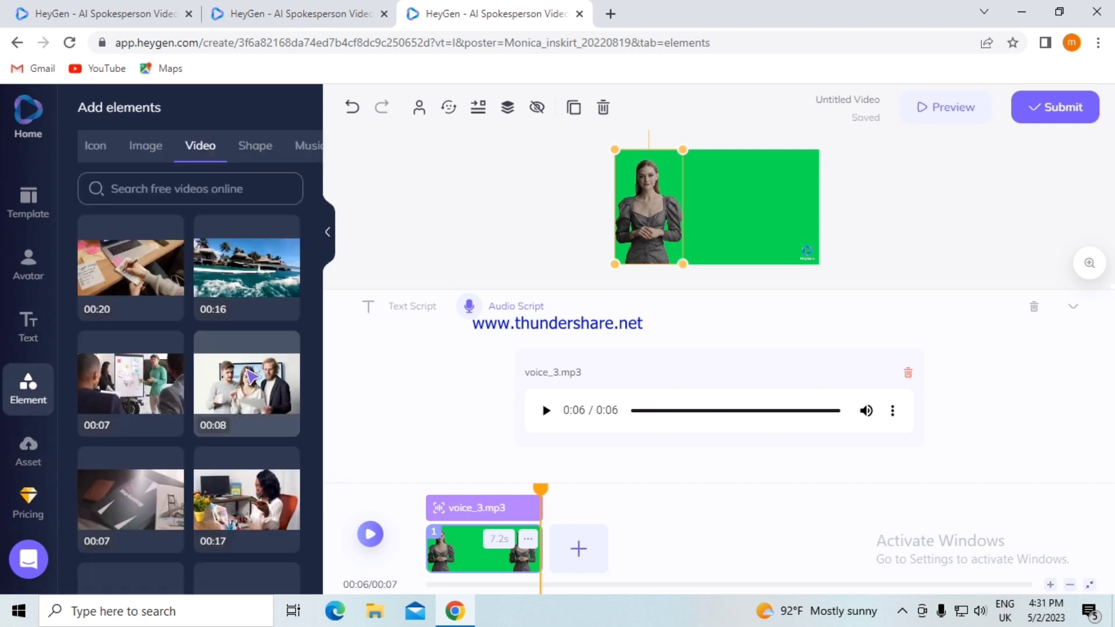
scroll(248, 376, "down", 4)
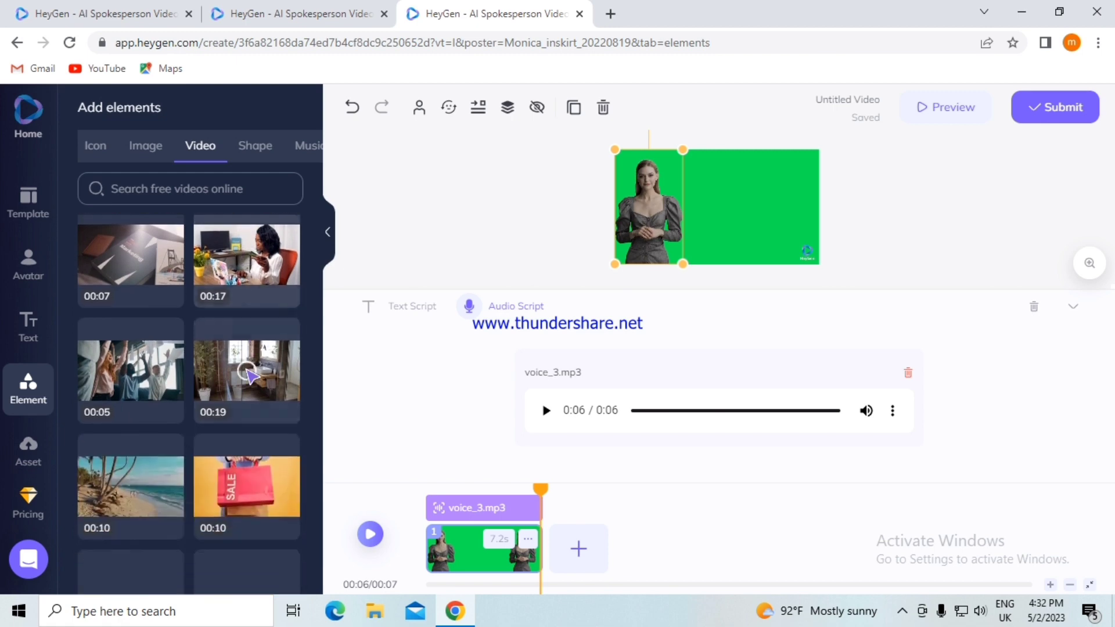
scroll(249, 376, "up", 4)
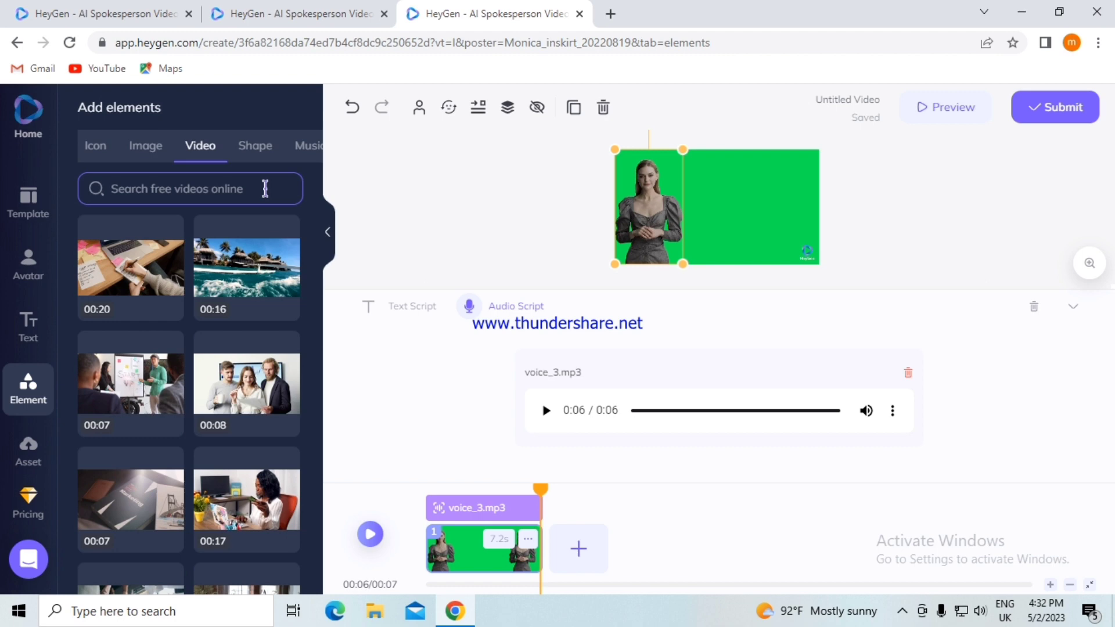
left_click(251, 272)
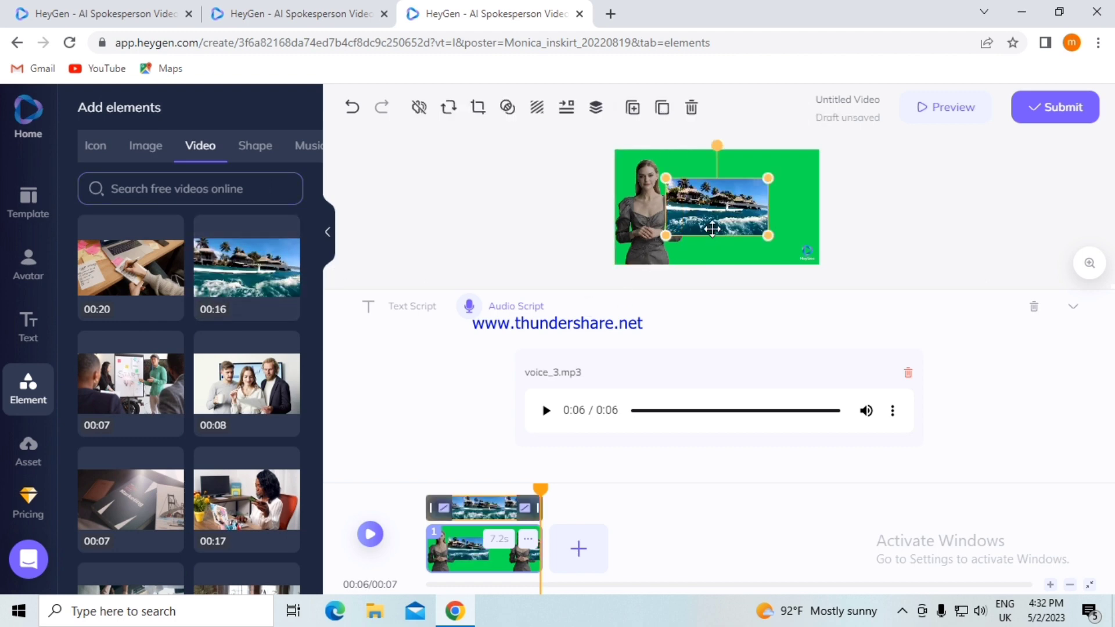
left_click_drag(712, 230, 746, 229)
- Bring the avatar to the front and enlarge the stock video to fill the whole scene behind it
left_click(656, 218)
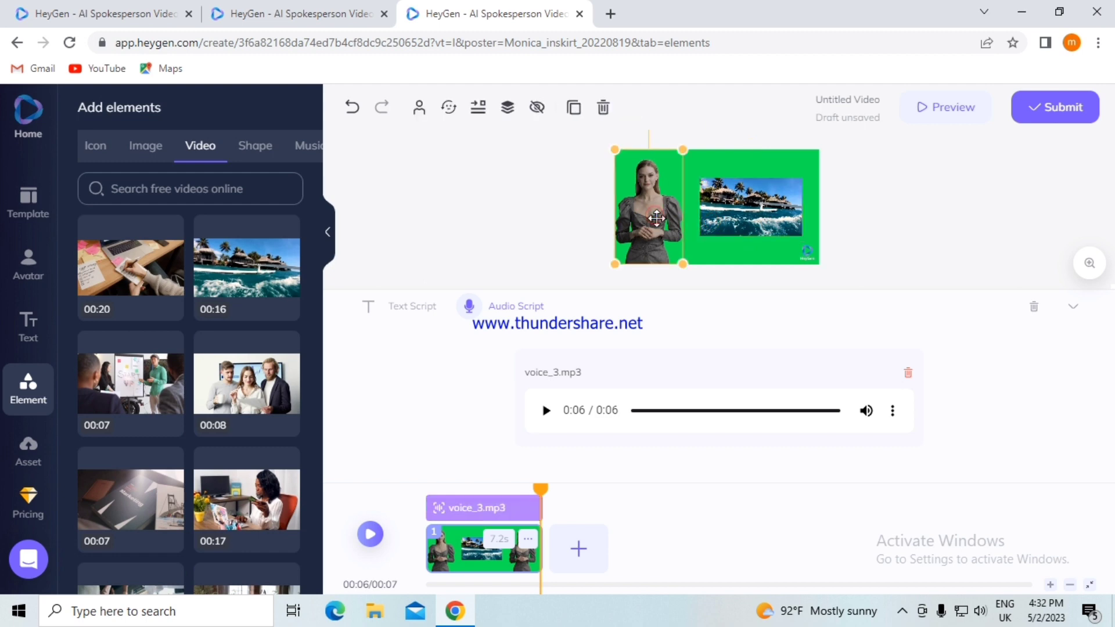
left_click(512, 113)
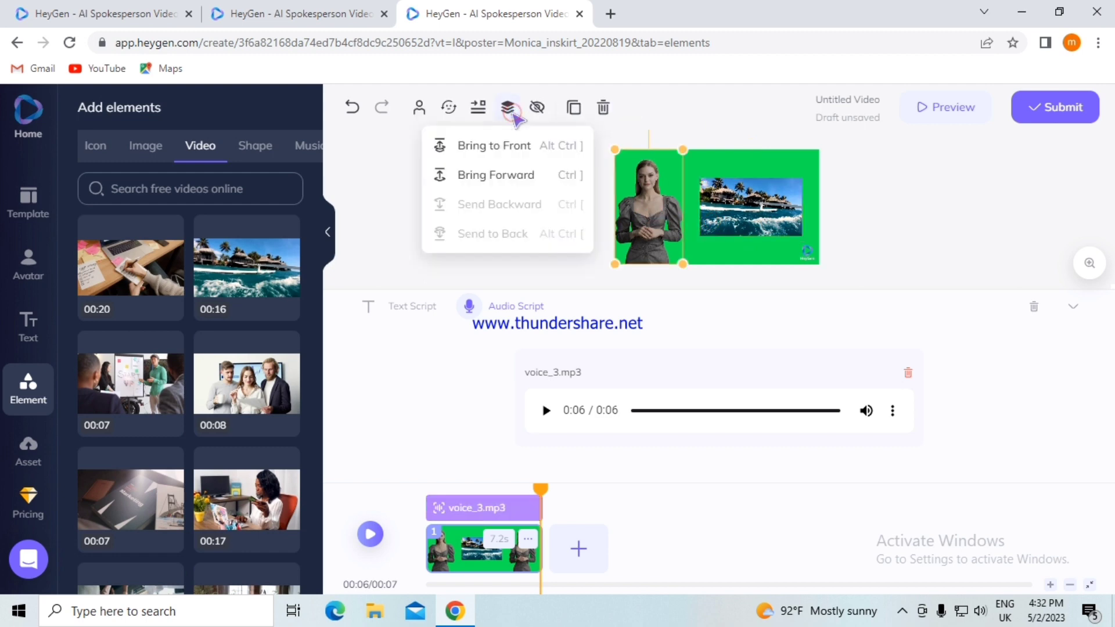
left_click(498, 146)
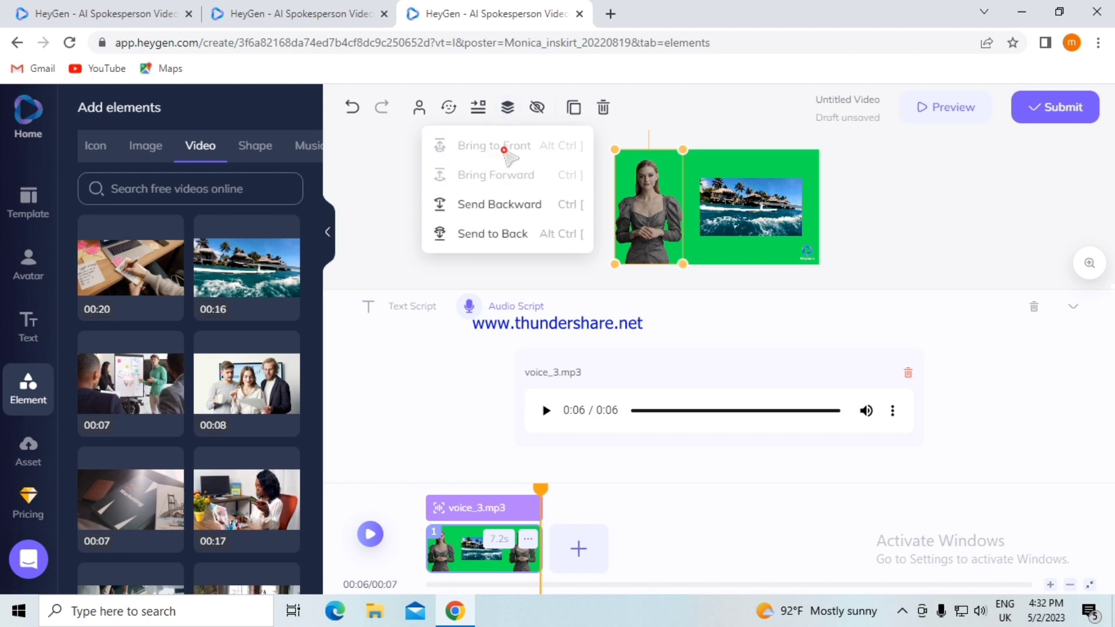
left_click_drag(751, 209, 666, 181)
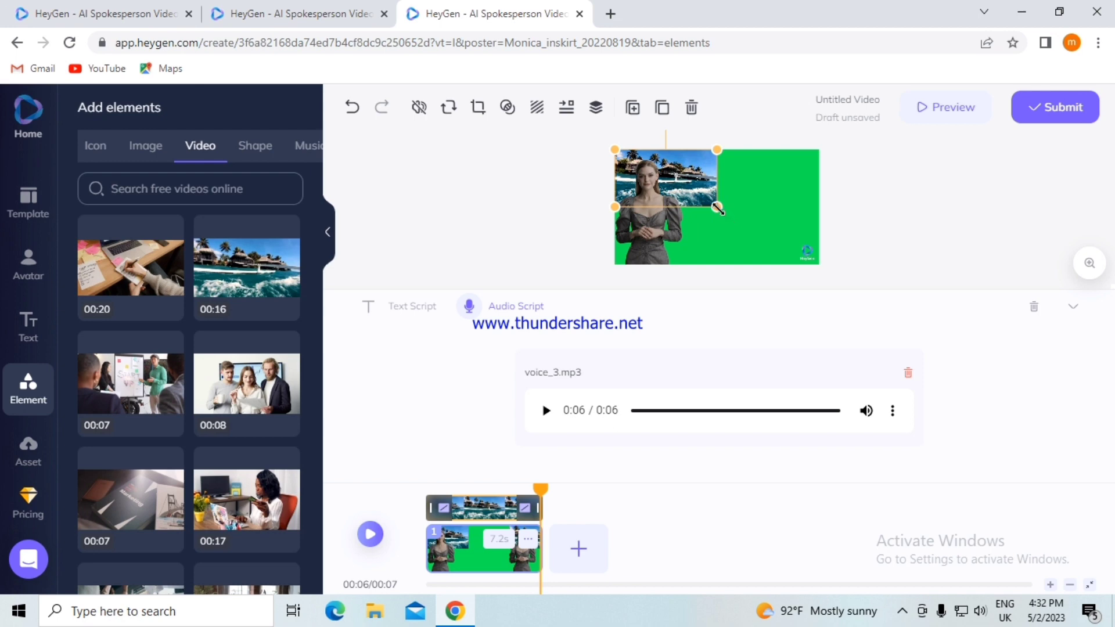
left_click_drag(719, 209, 832, 264)
- Reposition the avatar slightly inward from the left edge of the scene
mouse_move(1094, 250)
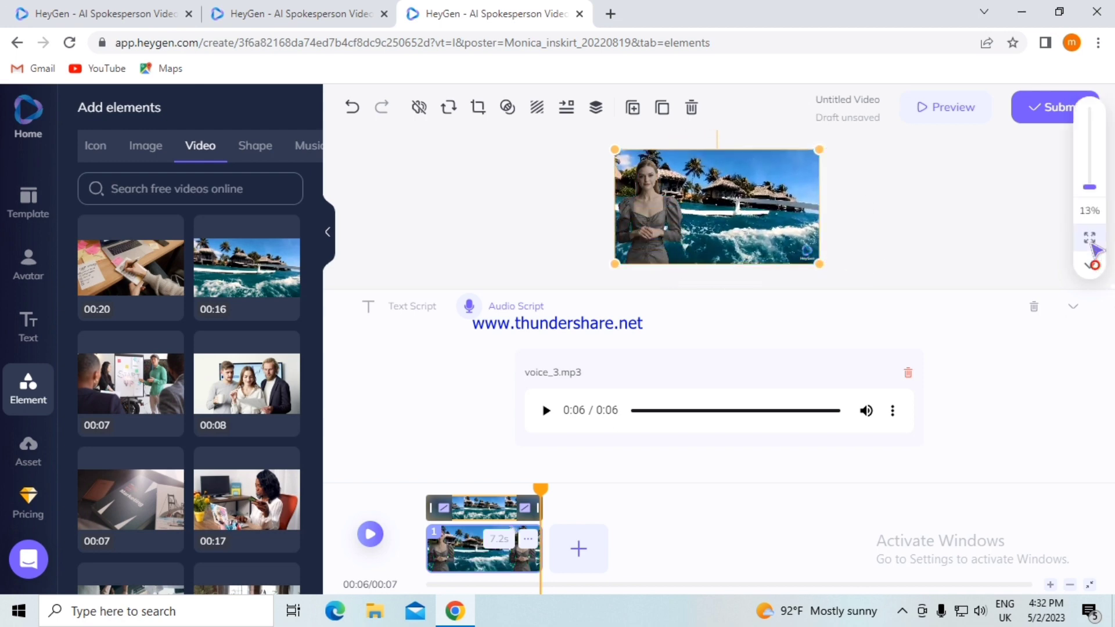
left_click_drag(1090, 188, 1095, 189)
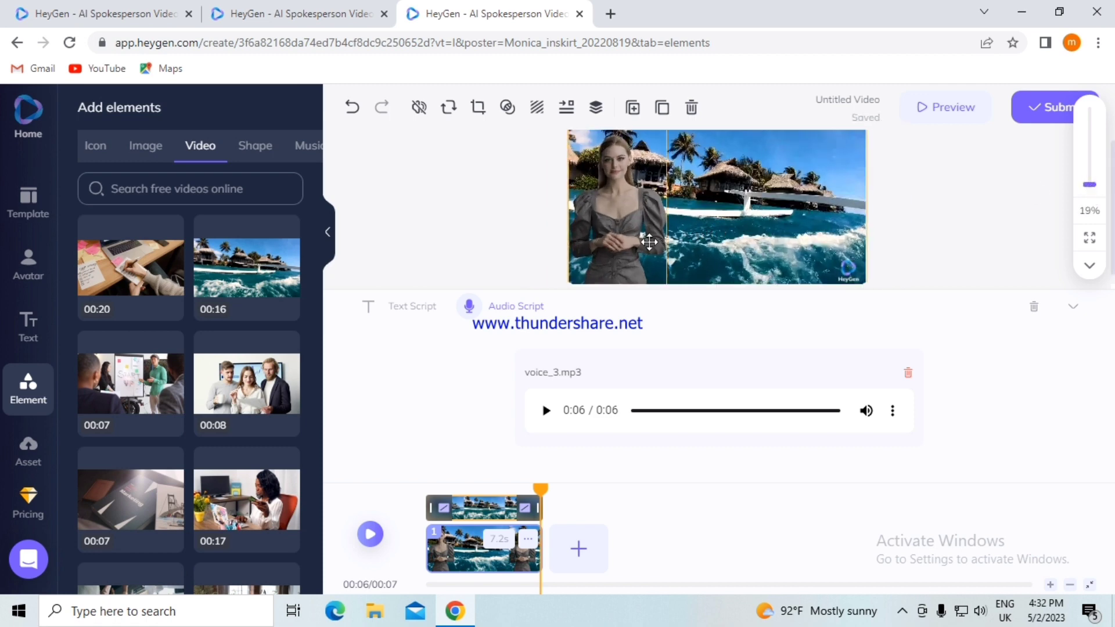
left_click(616, 232)
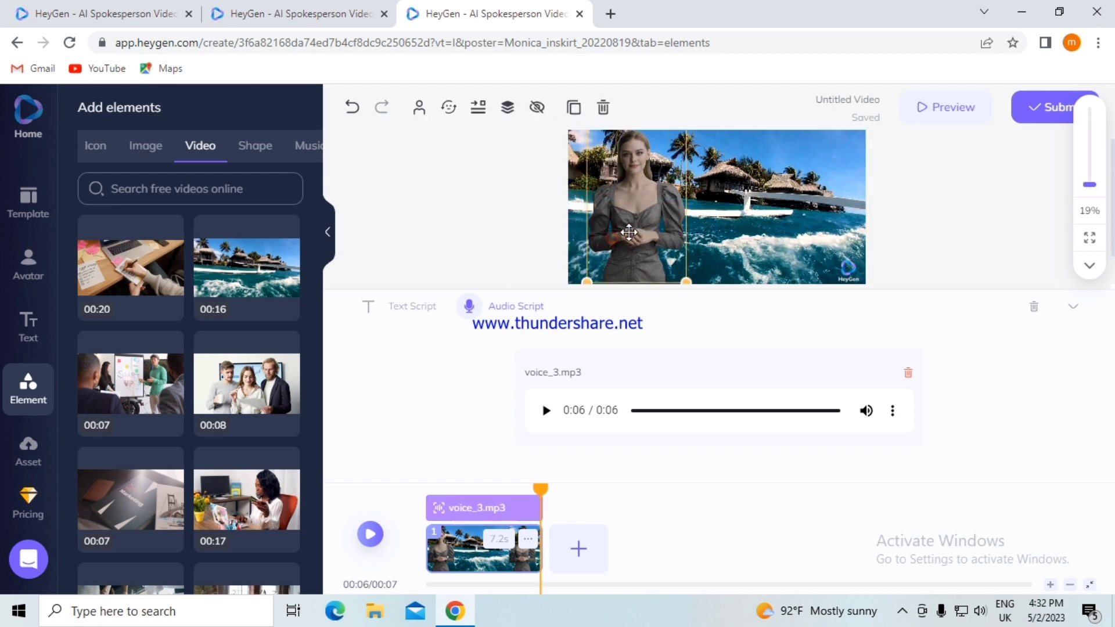
left_click_drag(615, 231, 617, 234)
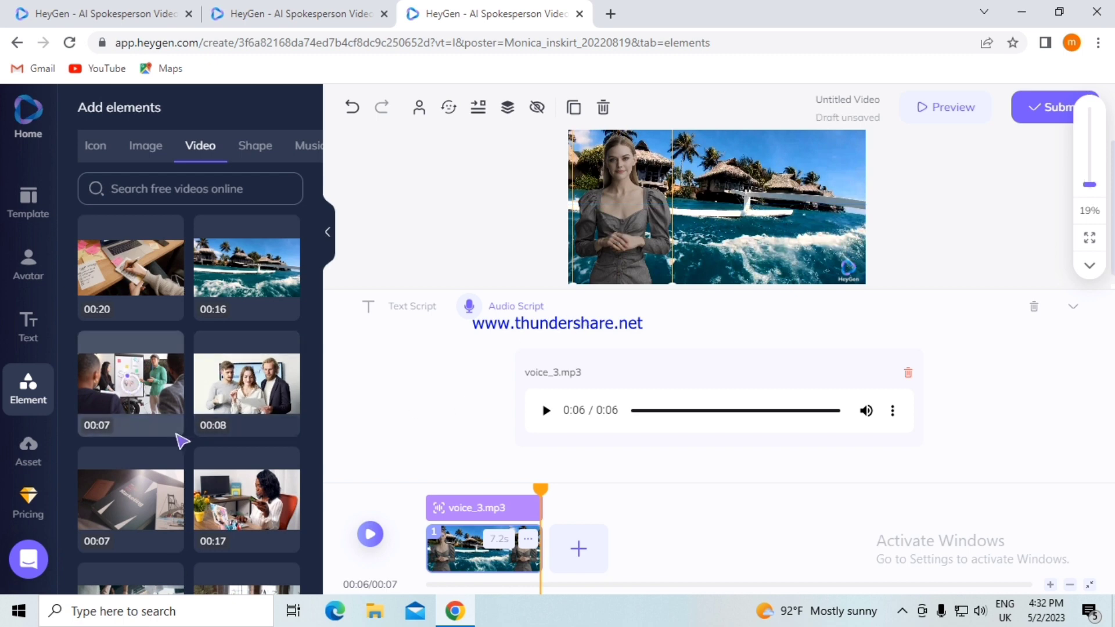
- Look over the remaining stock videos, the shapes, the music tracks and the asset upload options
scroll(182, 441, "down", 5)
scroll(182, 441, "down", 10)
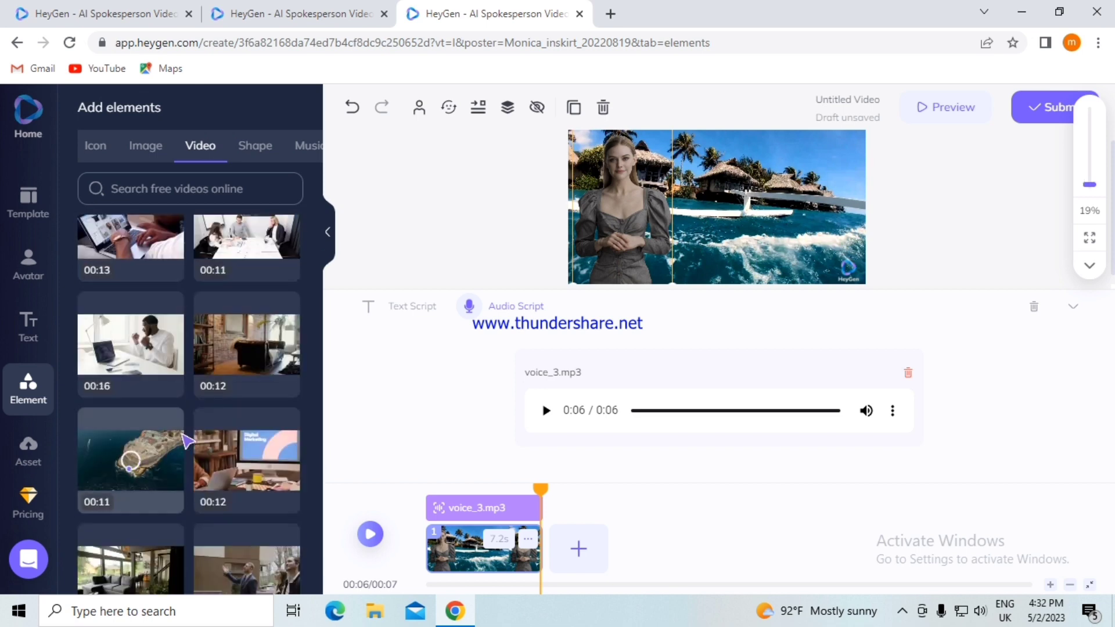
scroll(184, 436, "up", 15)
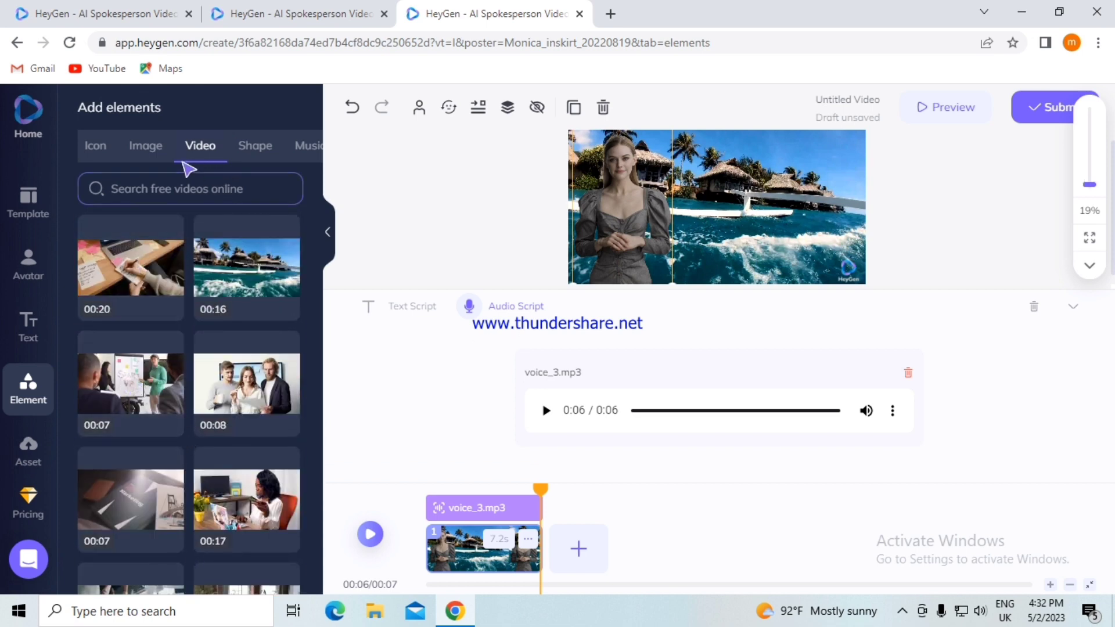
left_click(261, 148)
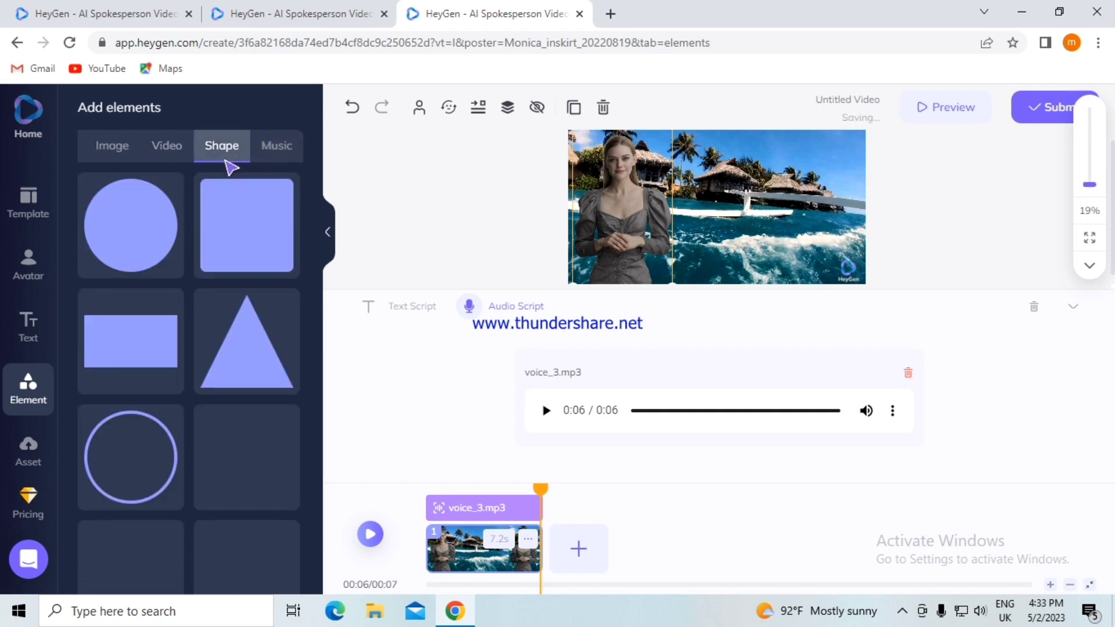
left_click(271, 145)
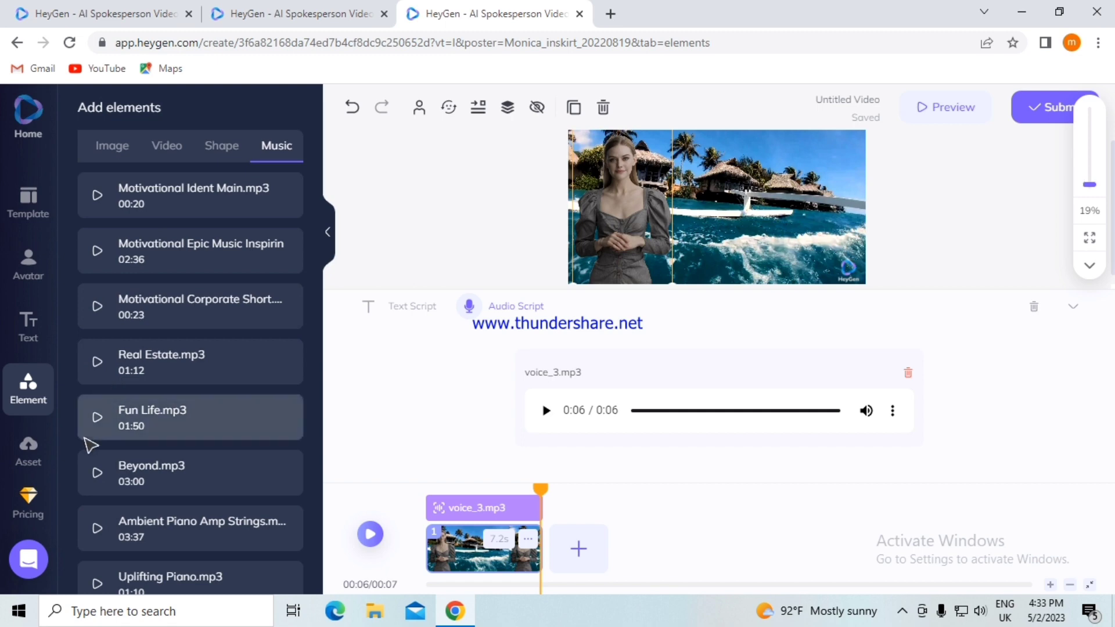
left_click(26, 459)
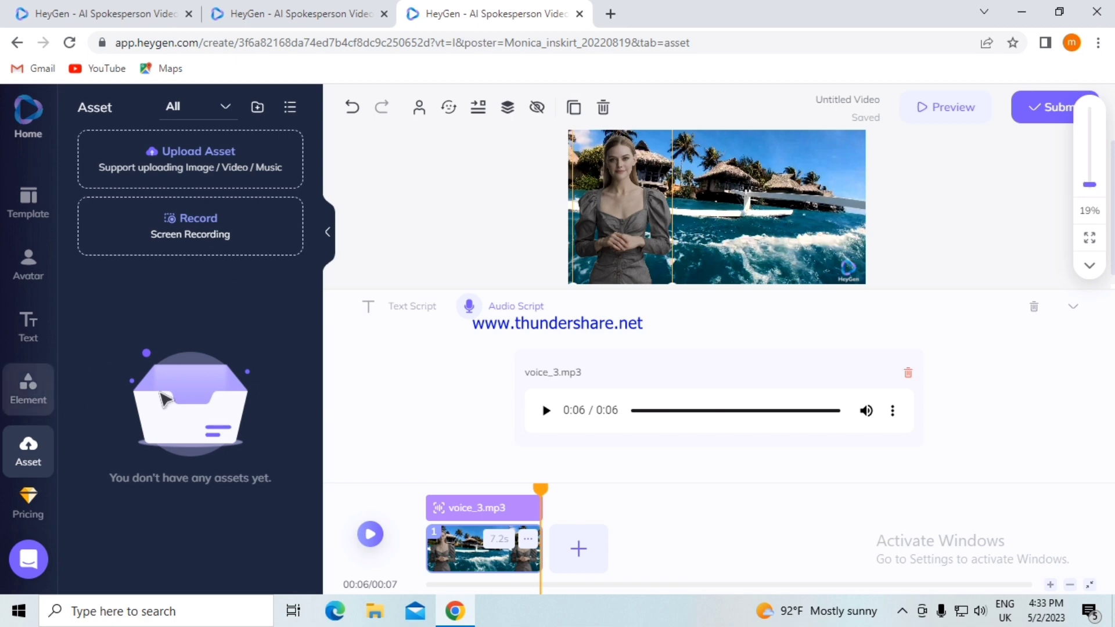
- Submit the video for production and confirm the use of credits
left_click(962, 218)
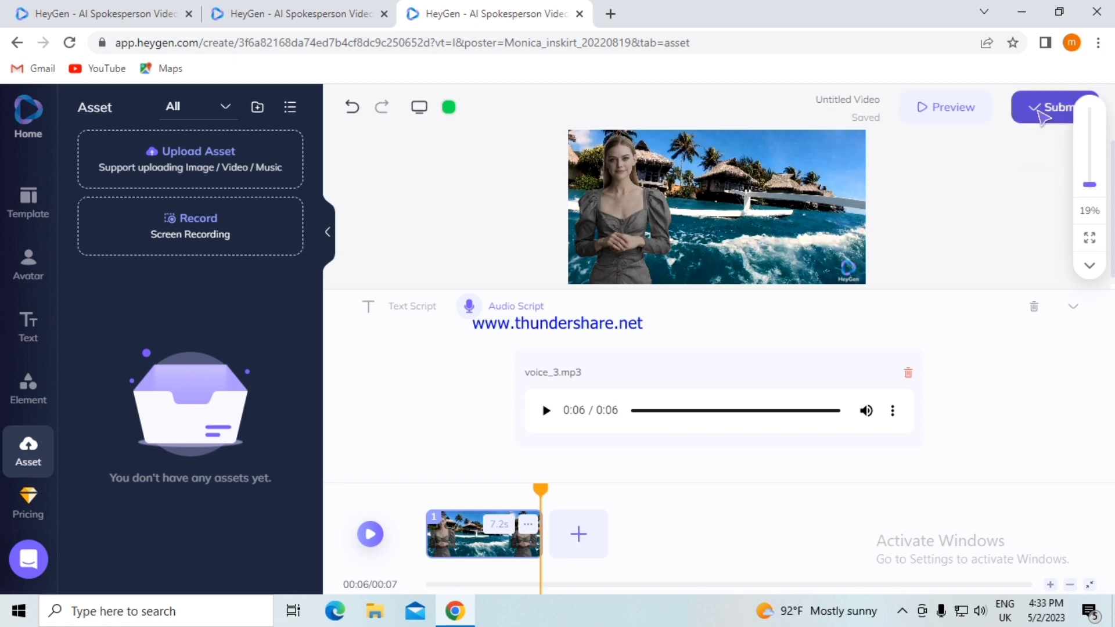
left_click(1089, 265)
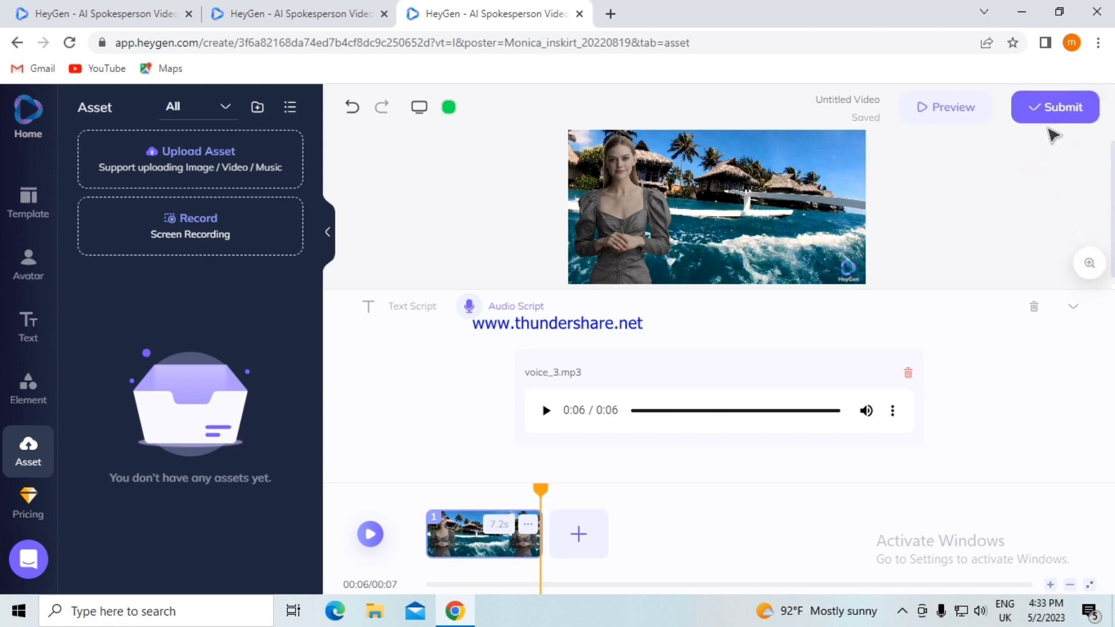
left_click(1052, 110)
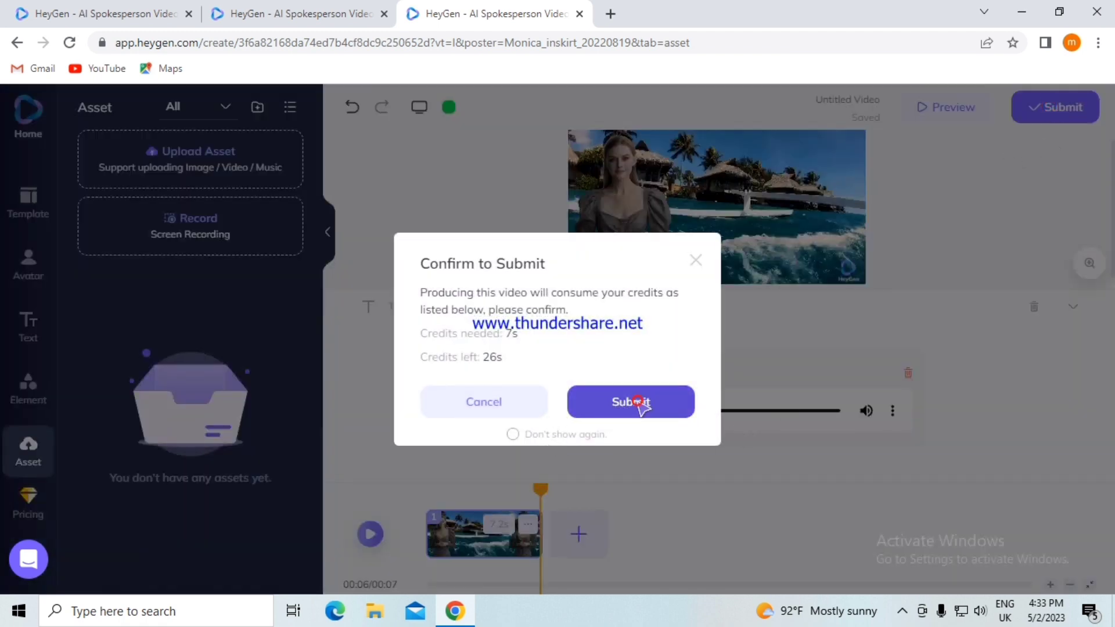
left_click(637, 402)
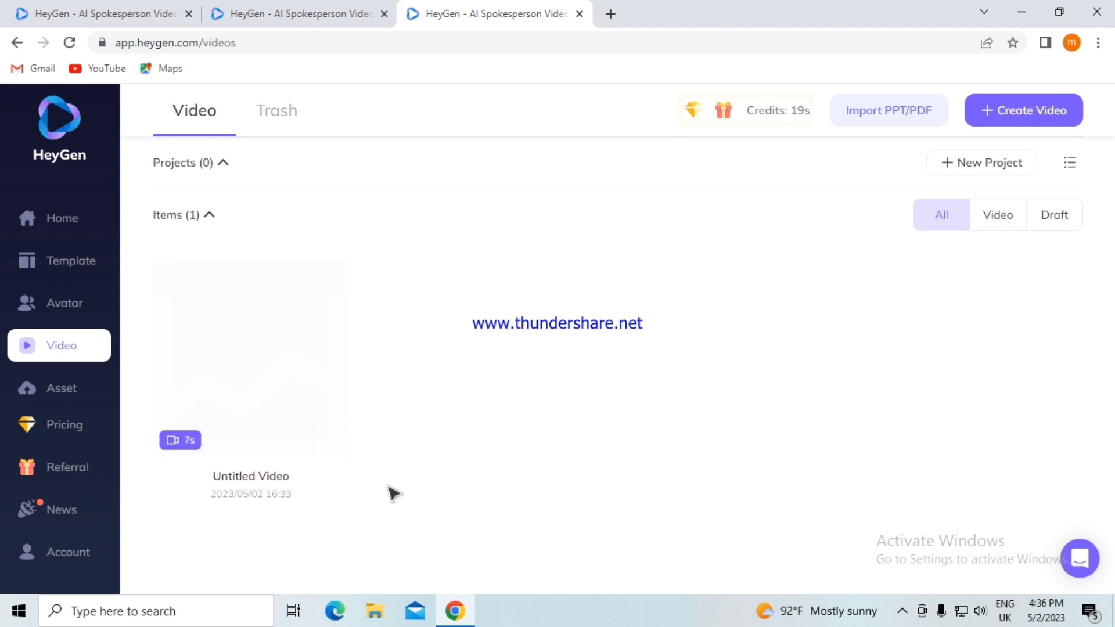
- Open the produced Untitled Video, play it through and view its download options
mouse_move(271, 384)
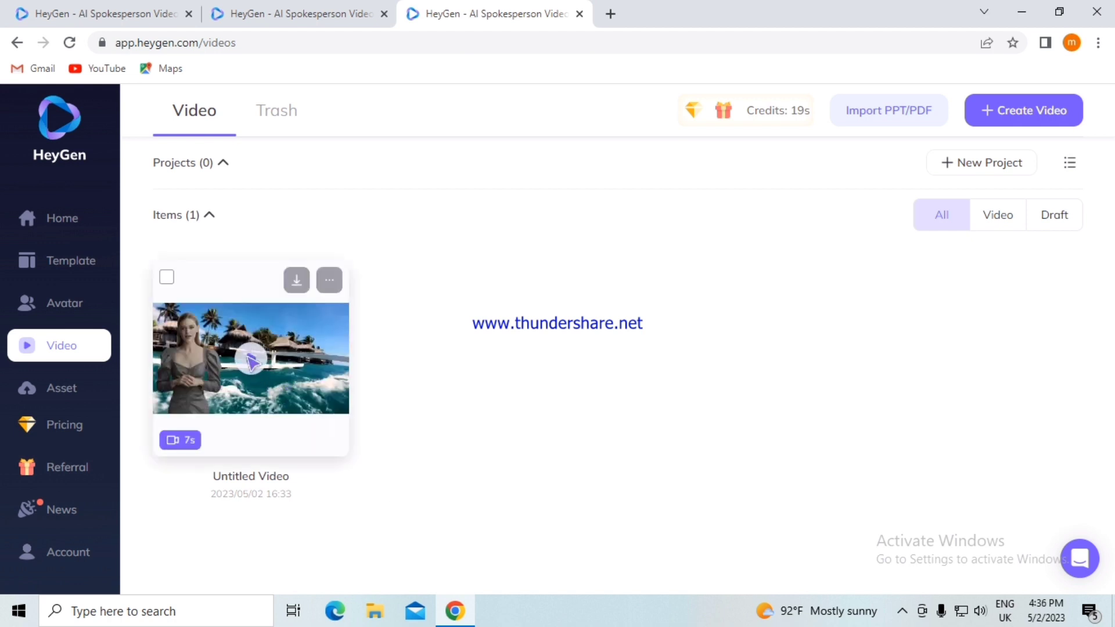
left_click(251, 362)
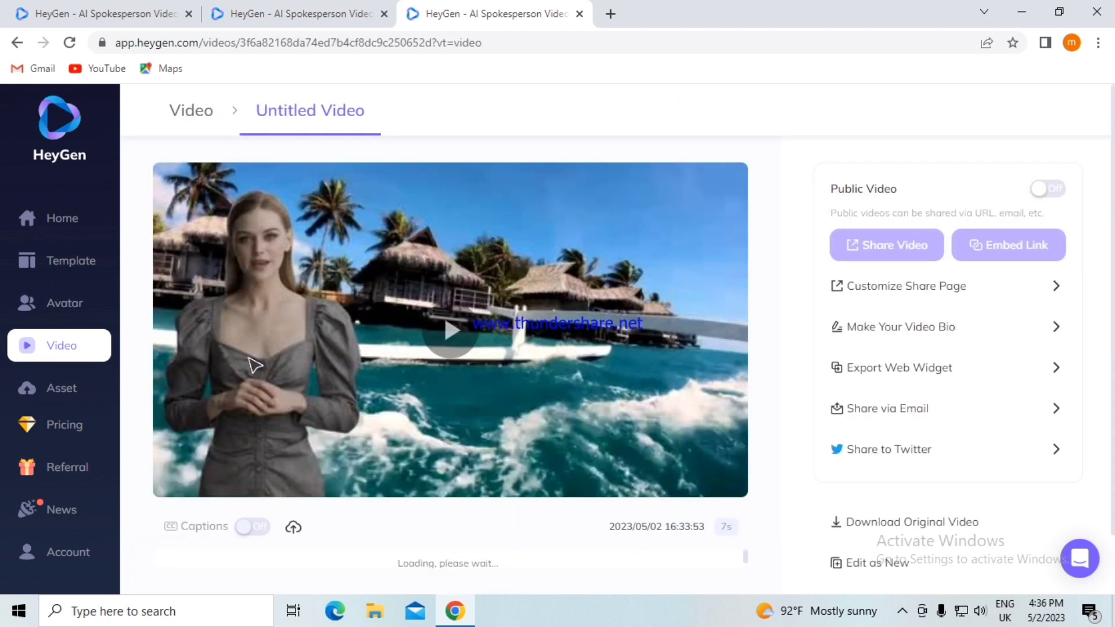
left_click(453, 341)
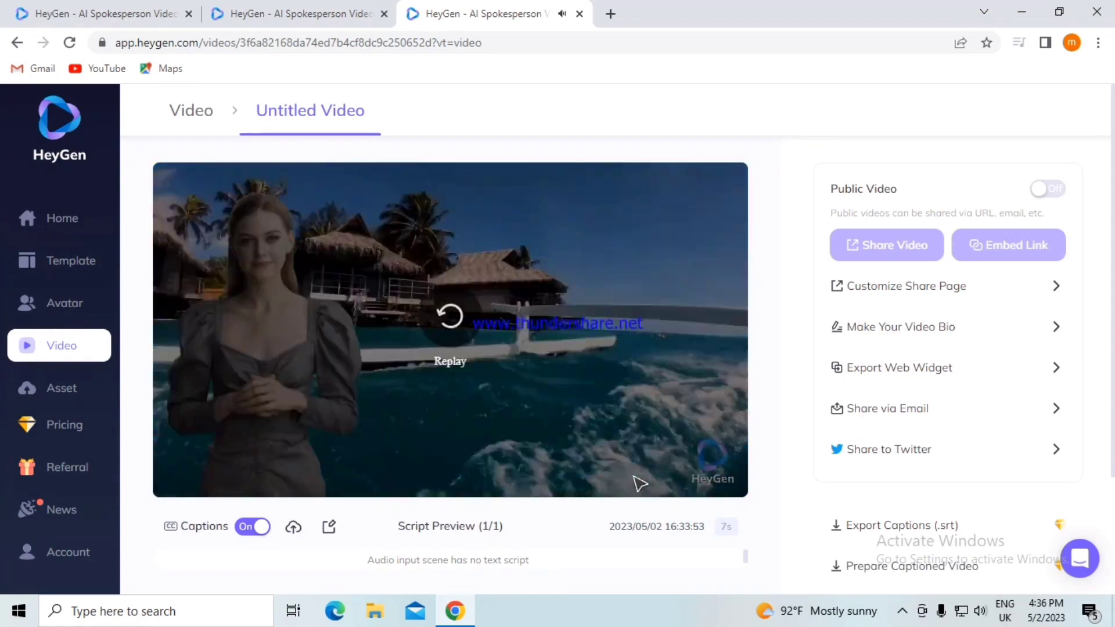
scroll(879, 505, "down", 3)
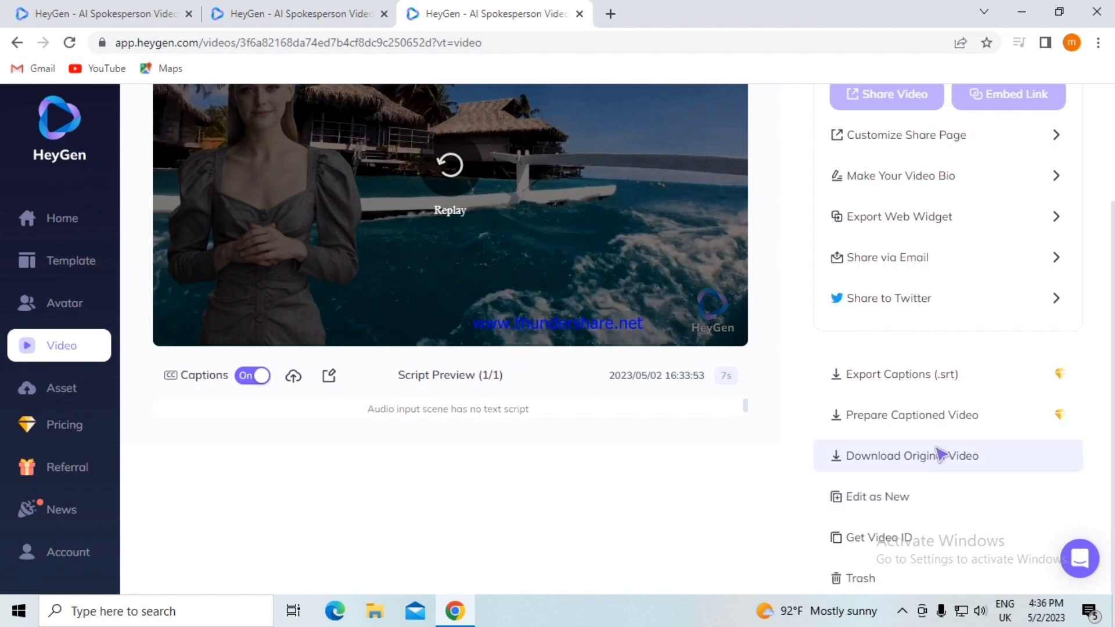